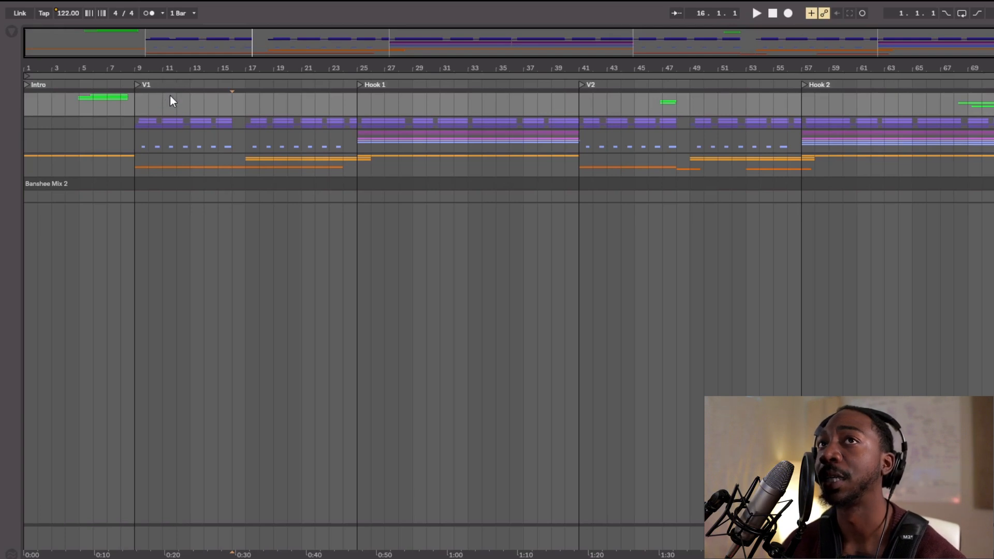
left_click(188, 91)
right_click(188, 87)
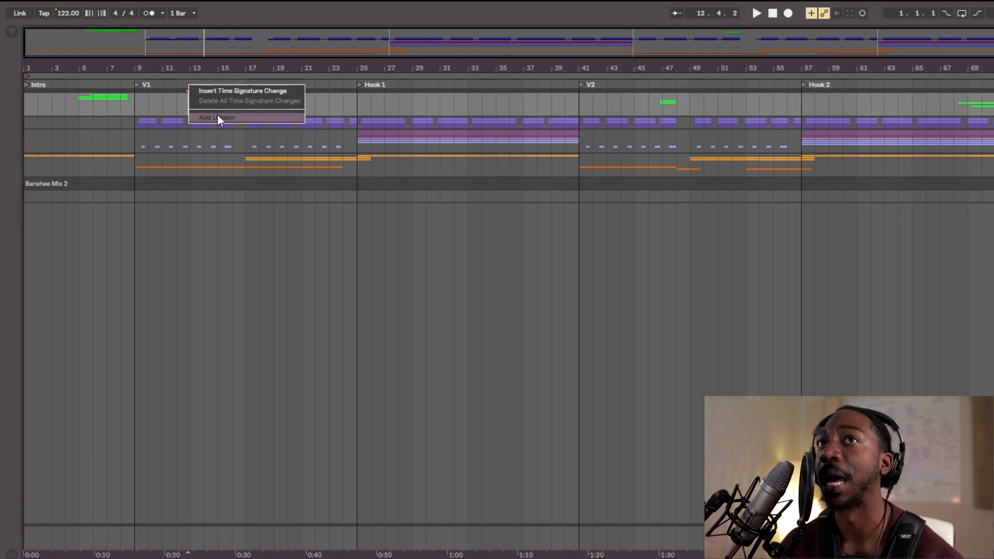
left_click(175, 93)
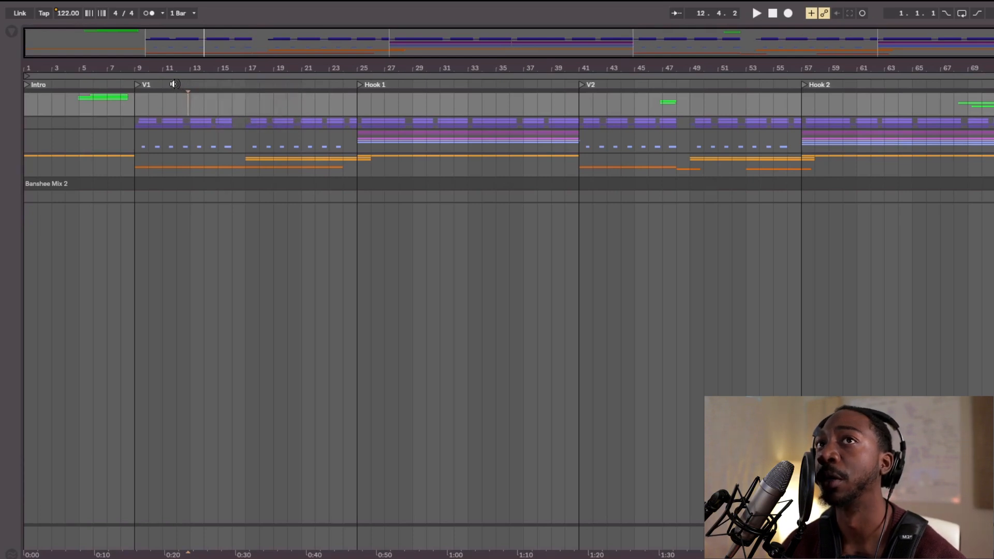
right_click(174, 84)
left_click(173, 98)
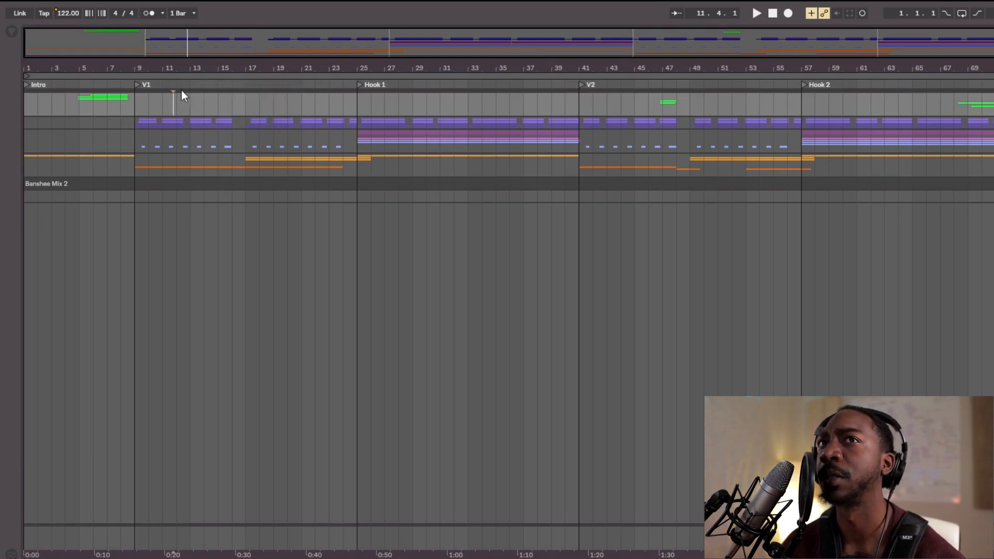
- Add a locator named "ddahsdkfdjkkfj" at about bar 13, inside the V1 section
right_click(197, 82)
left_click(231, 119)
type("ddahsdkfdjkkfj")
key("Return")
left_click(216, 110)
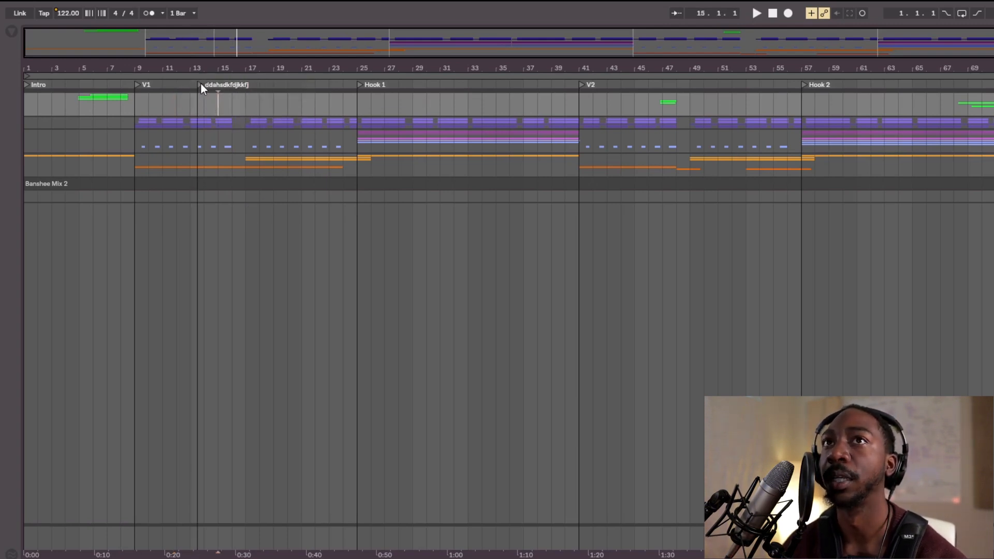
- Delete the "ddahsdkfdjkkfj" locator from the V1 section
right_click(200, 82)
left_click(206, 88)
left_click(288, 341)
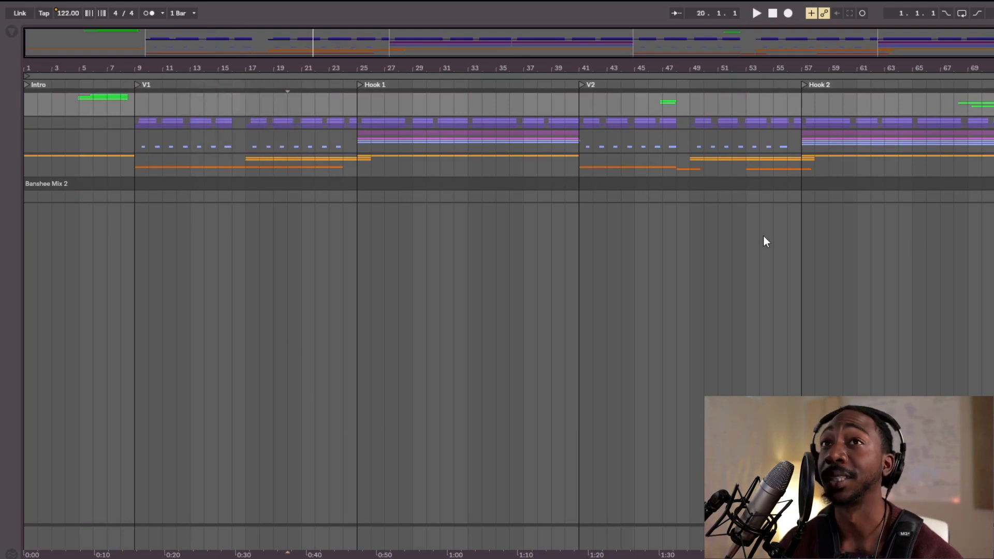
- Unfold the Banshee Mix 2 reference track, examine its waveform around bars 6, 25 and 46, and fold the track again
key("u")
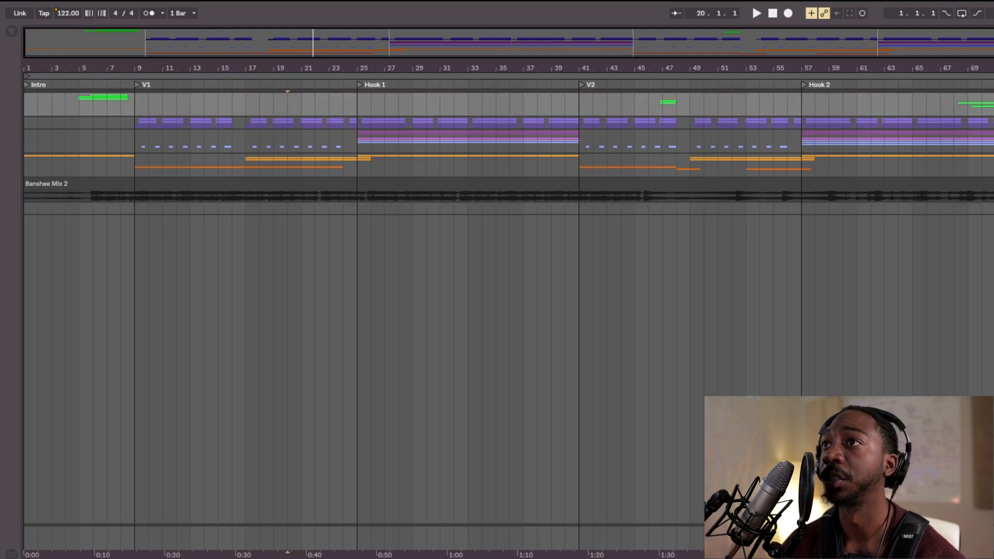
key("u")
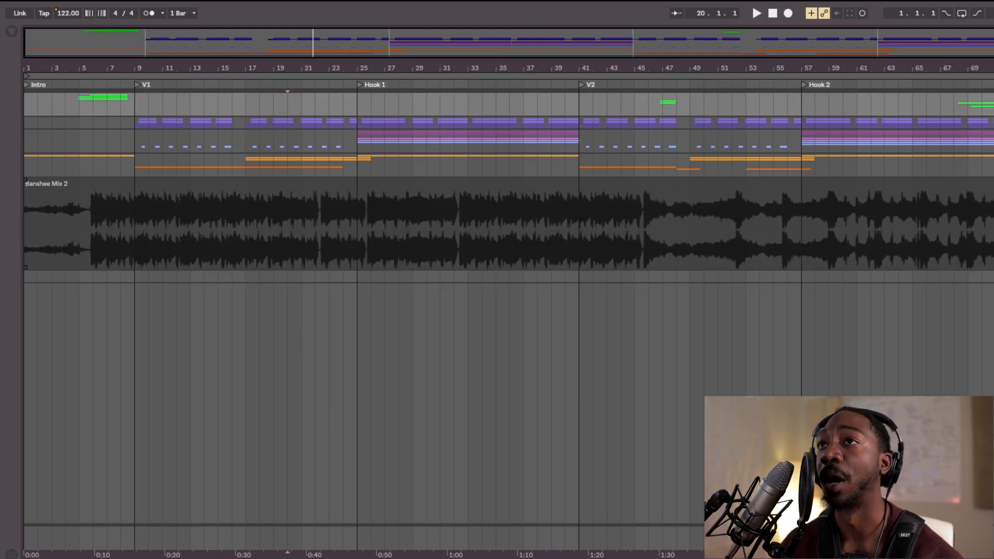
left_click(646, 230)
left_click(635, 229)
left_click(357, 245)
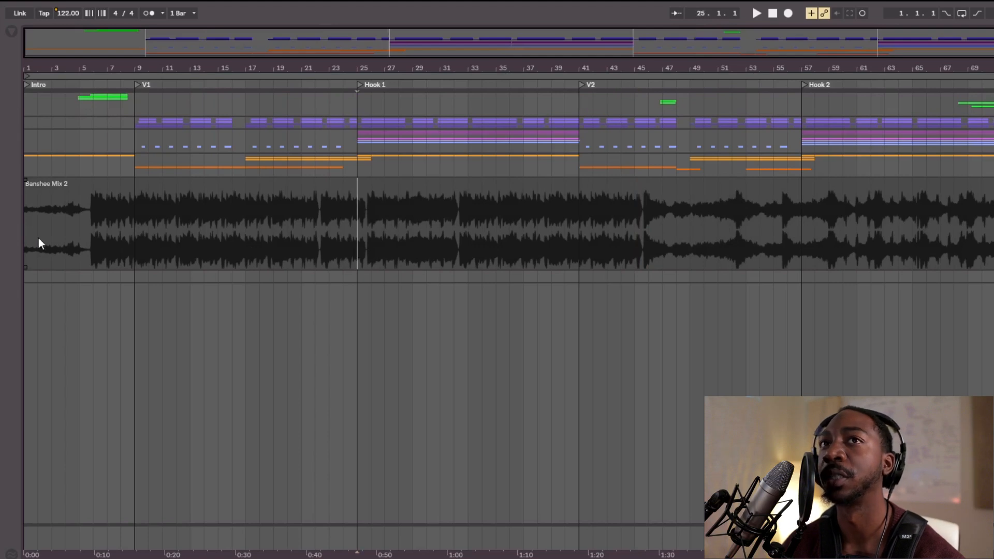
left_click(90, 227)
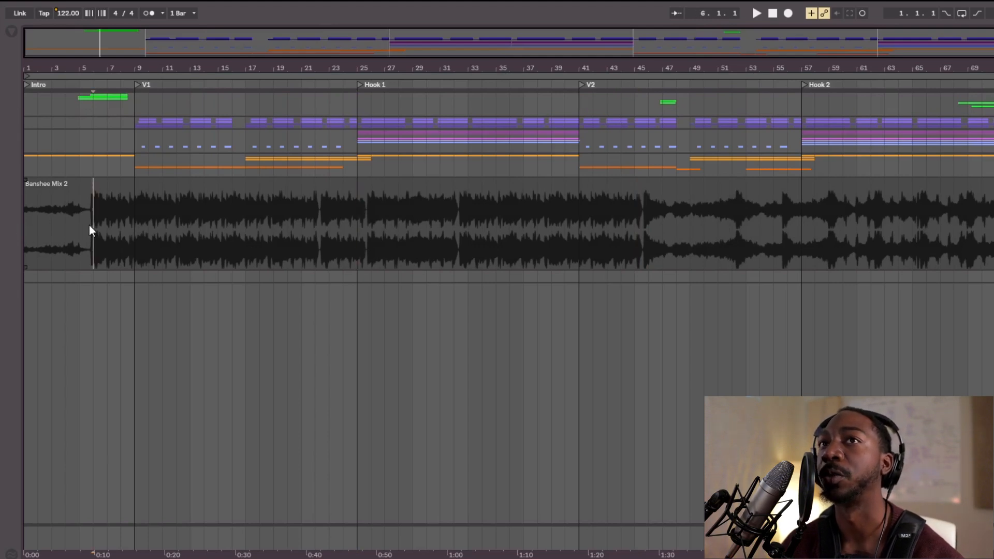
left_click(320, 228)
left_click(328, 228)
left_click(646, 225)
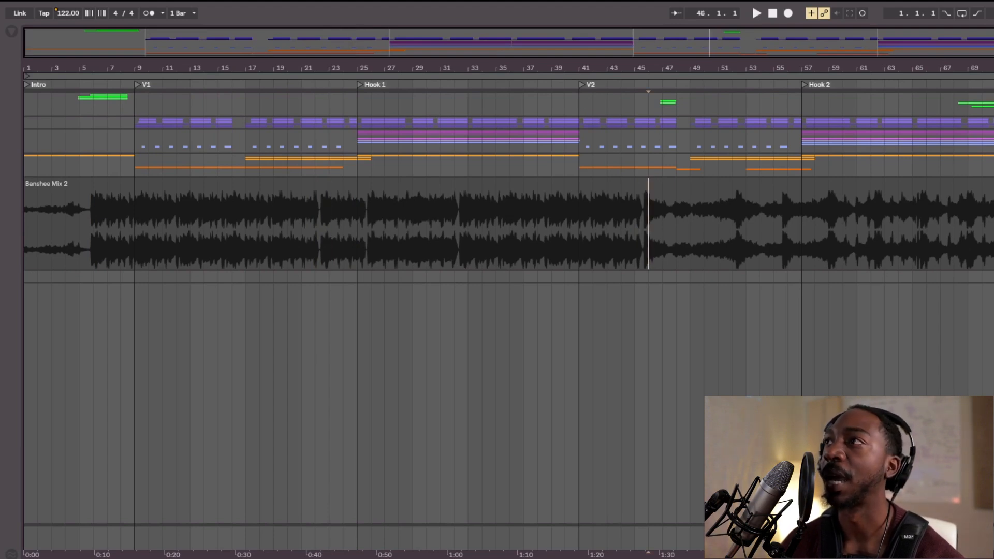
key("u")
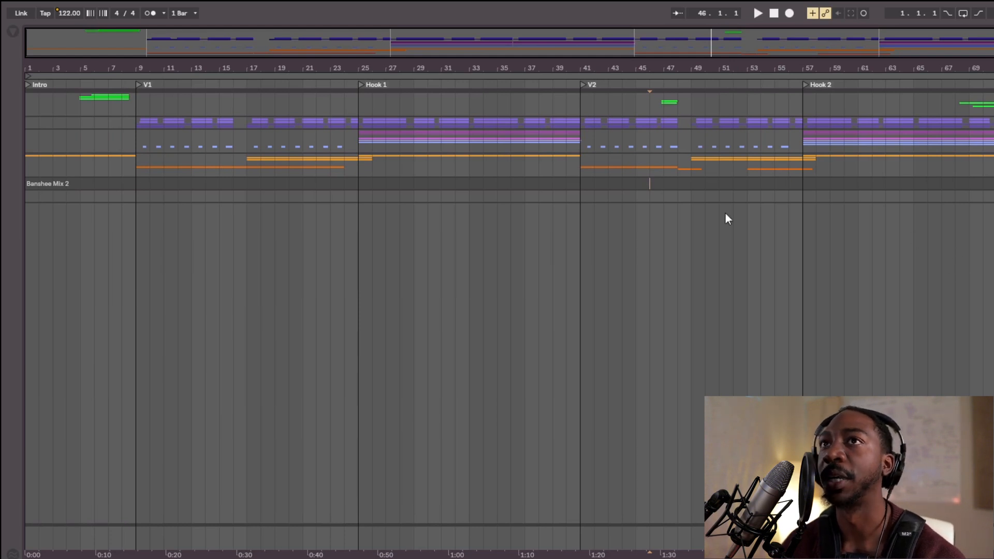
- Play the Intro section from bar 1 up to the start of V1 and stop playback
left_click(28, 124)
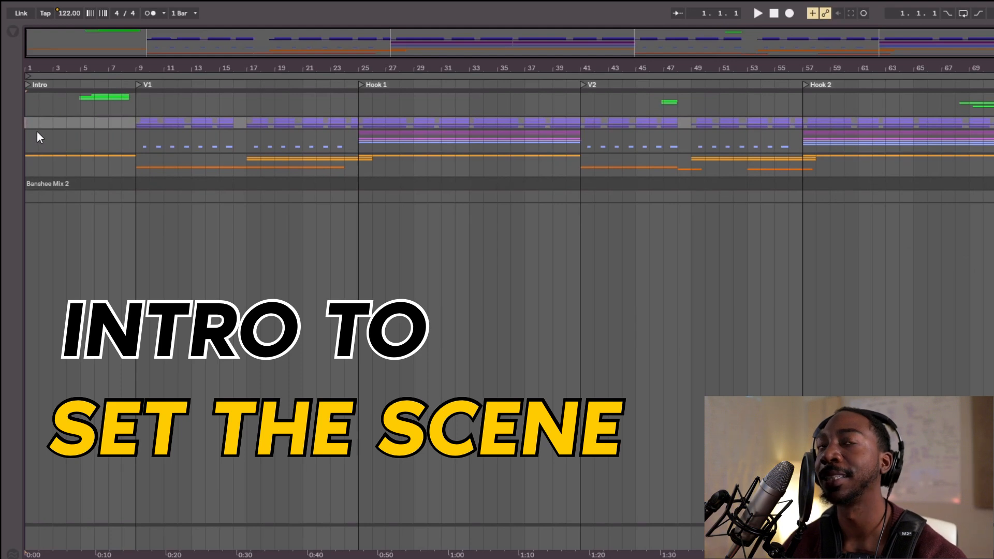
key("space")
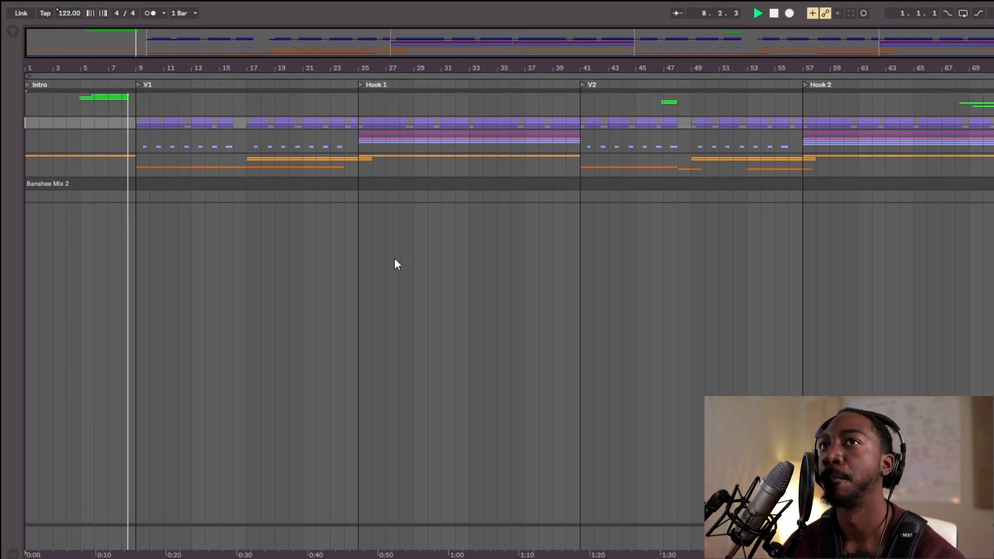
key("space")
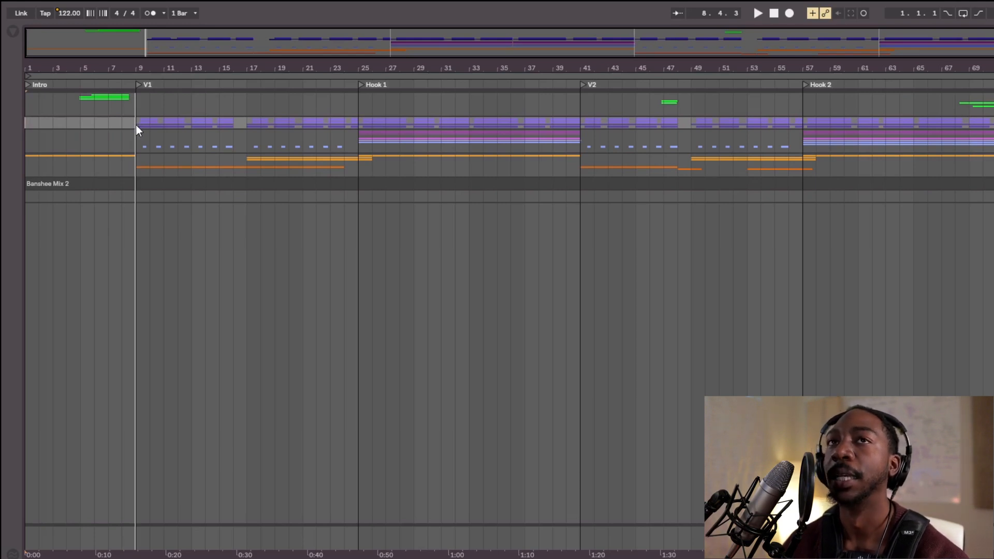
- Unfold the 808 bass and guitar groups and highlight the empty bars 9 to 17 in the V1 guitar tracks
left_click(136, 126)
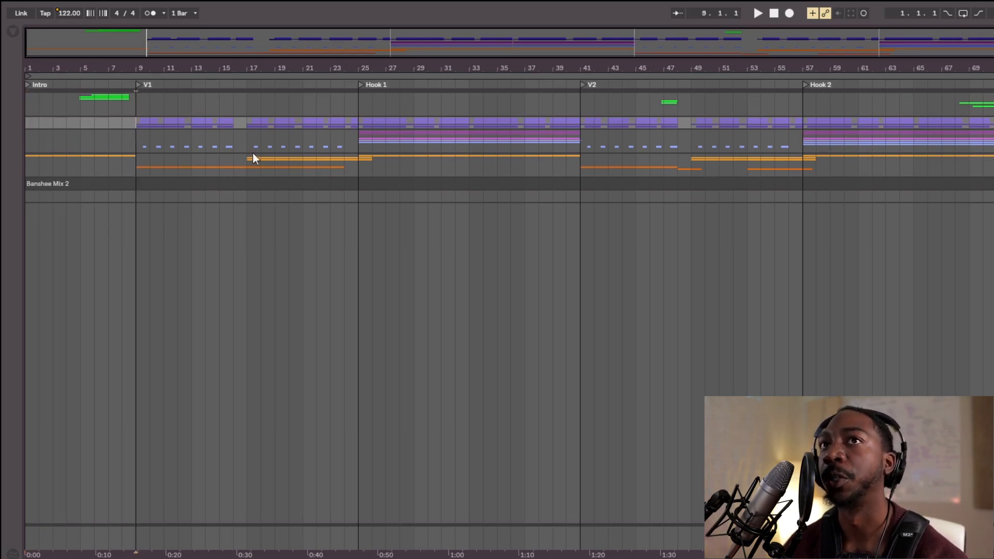
key("u")
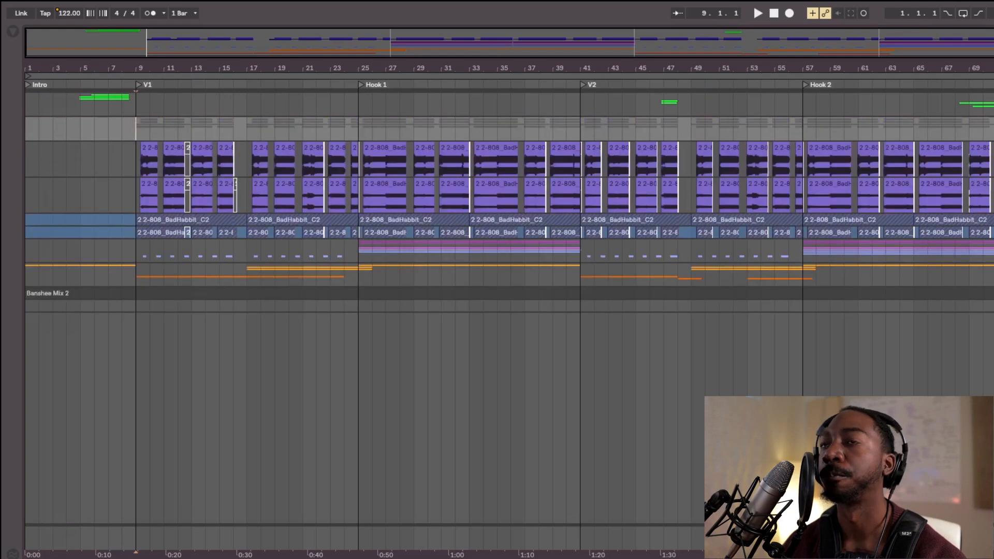
left_click(992, 268)
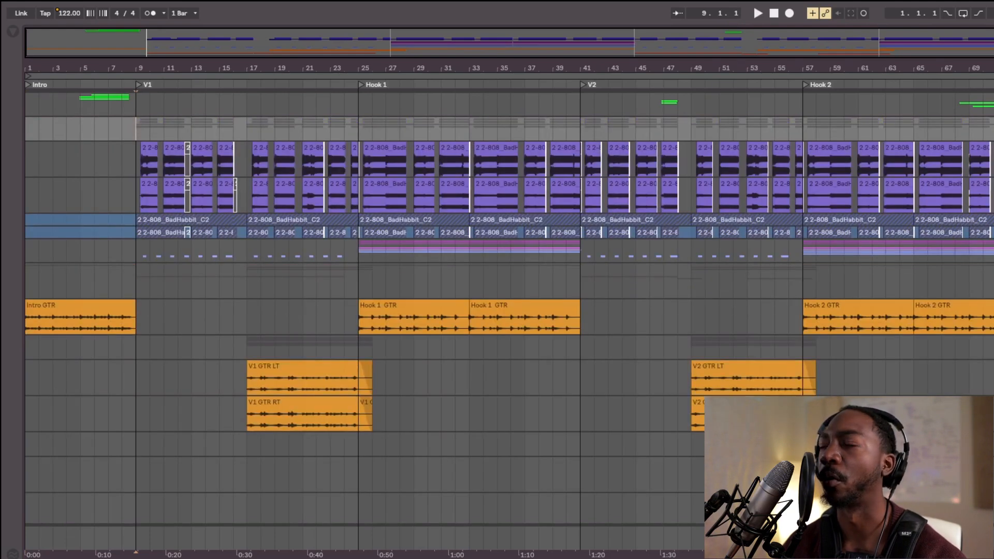
scroll(892, 308, "down", 4)
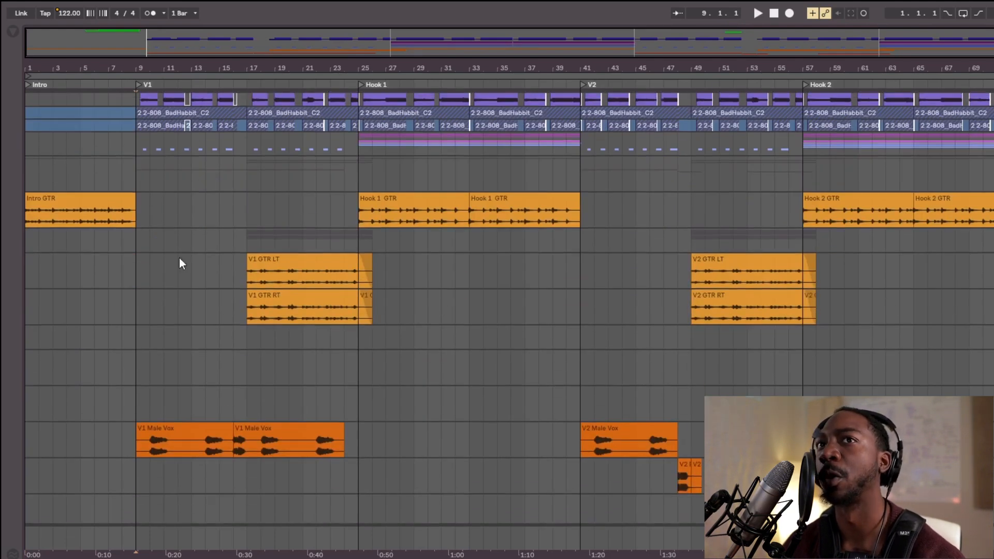
left_click_drag(135, 247, 245, 243)
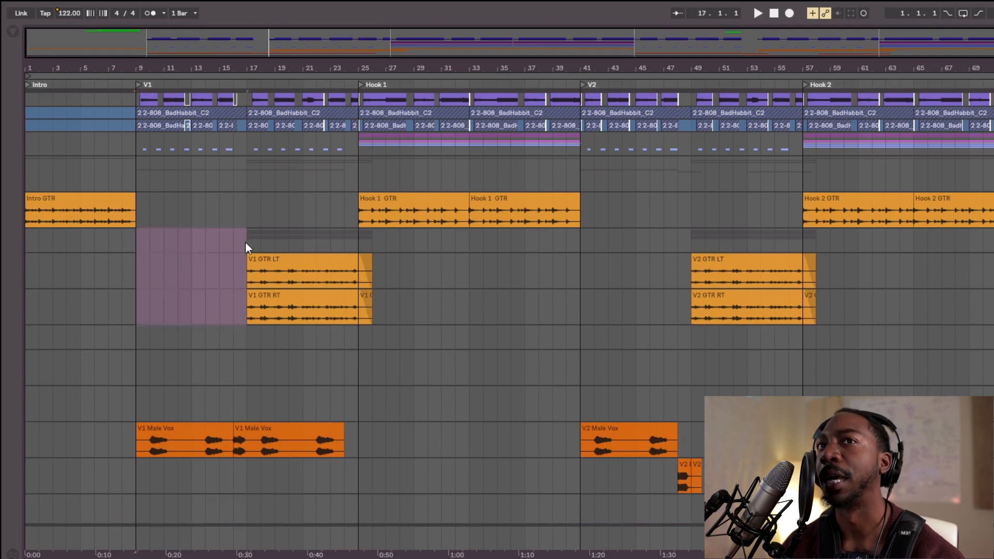
left_click(245, 242)
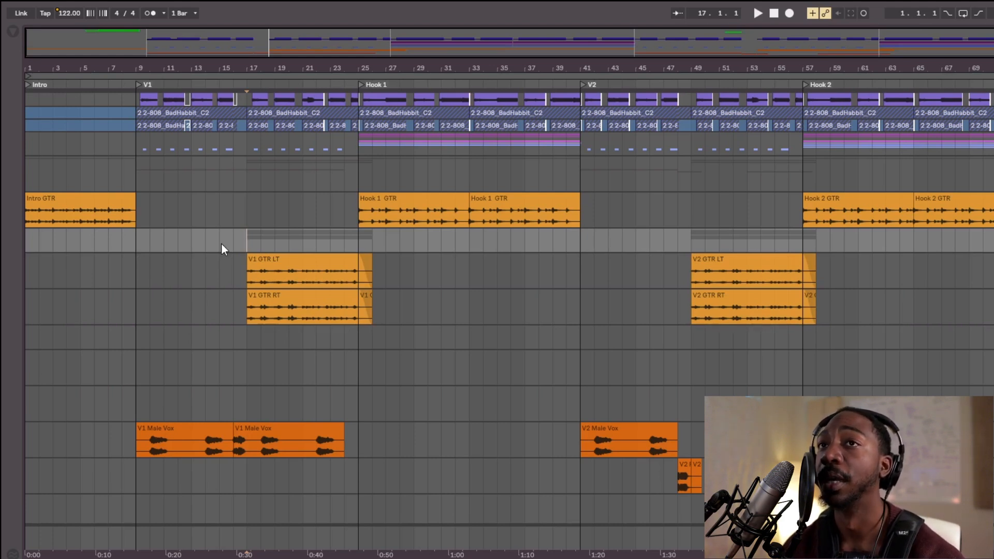
- Play V1 from bar 9 past the entry of the V1 guitars at bar 17, and stop playback
left_click(136, 246)
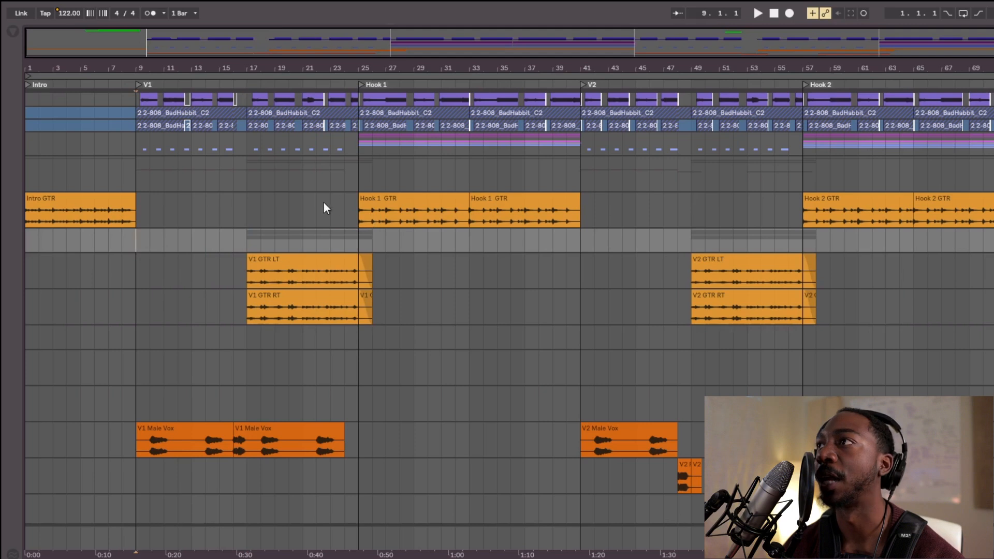
scroll(290, 215, "down", 3)
scroll(296, 224, "up", 7)
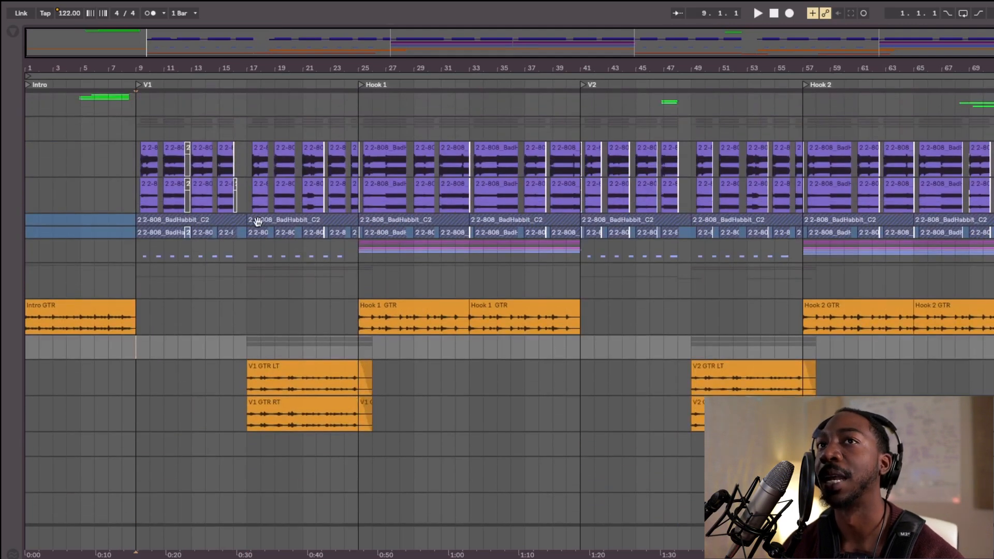
scroll(257, 221, "down", 3)
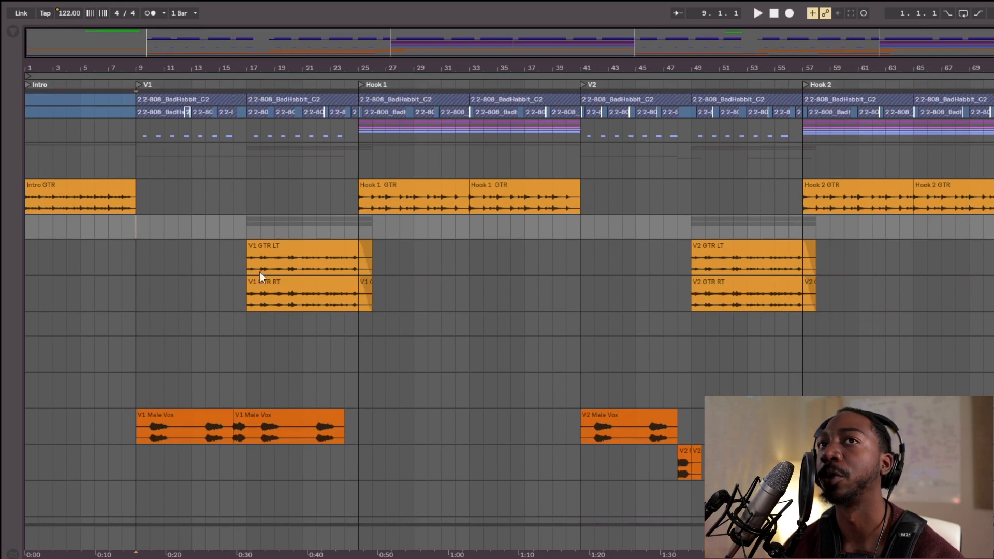
key("space")
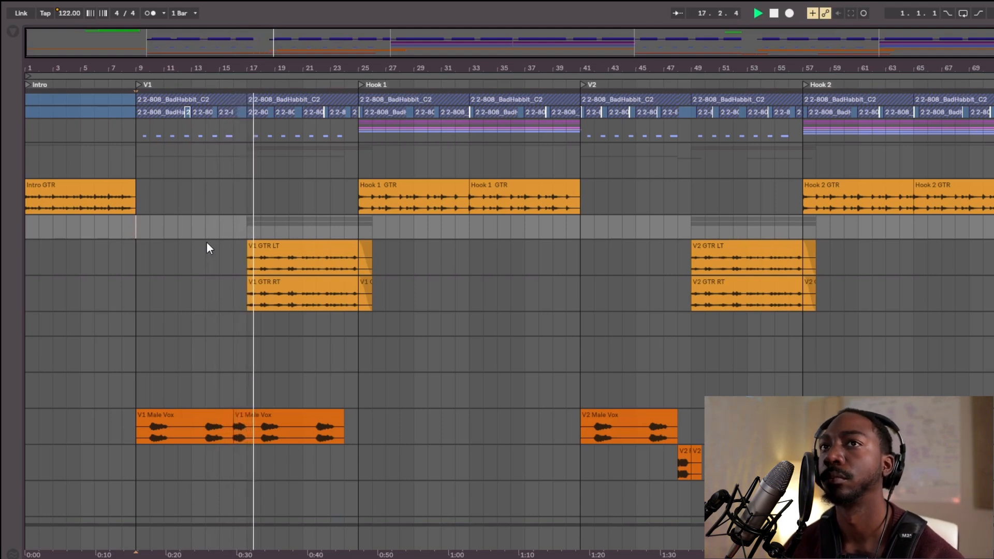
key("space")
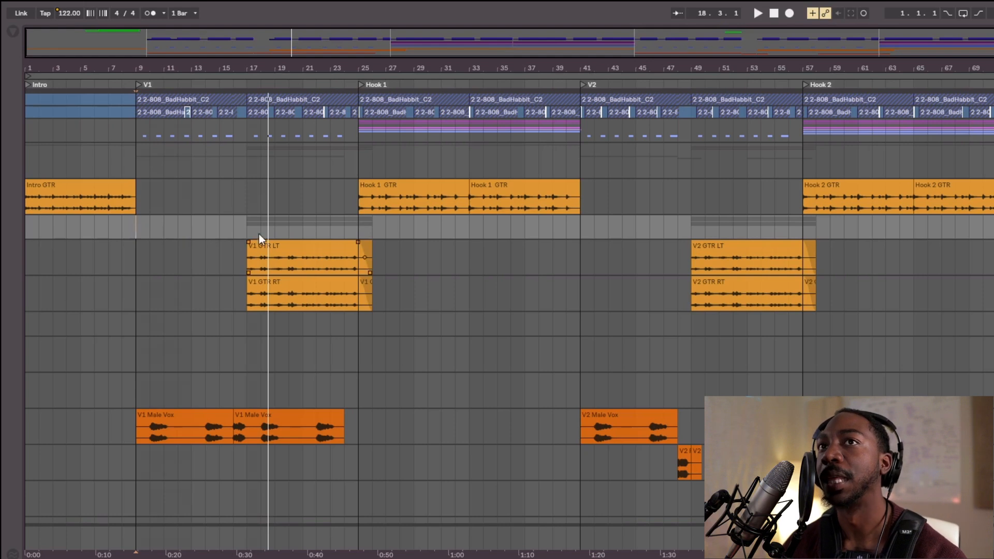
- Listen to the start of the V1 GTR LT clip and compare it with the 808 and V1 Male Vox clips
left_click(274, 258)
key("space")
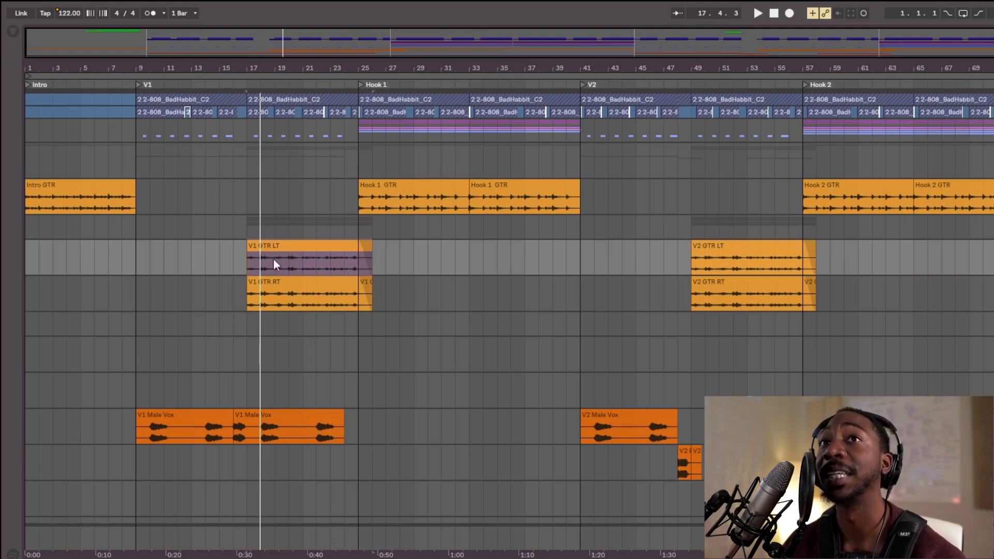
scroll(274, 259, "up", 3)
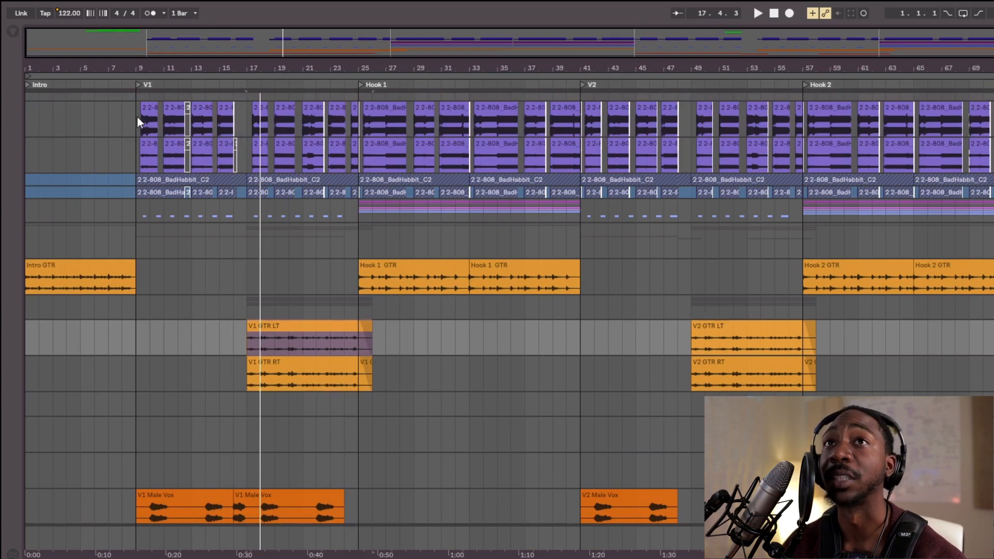
scroll(248, 266, "down", 4)
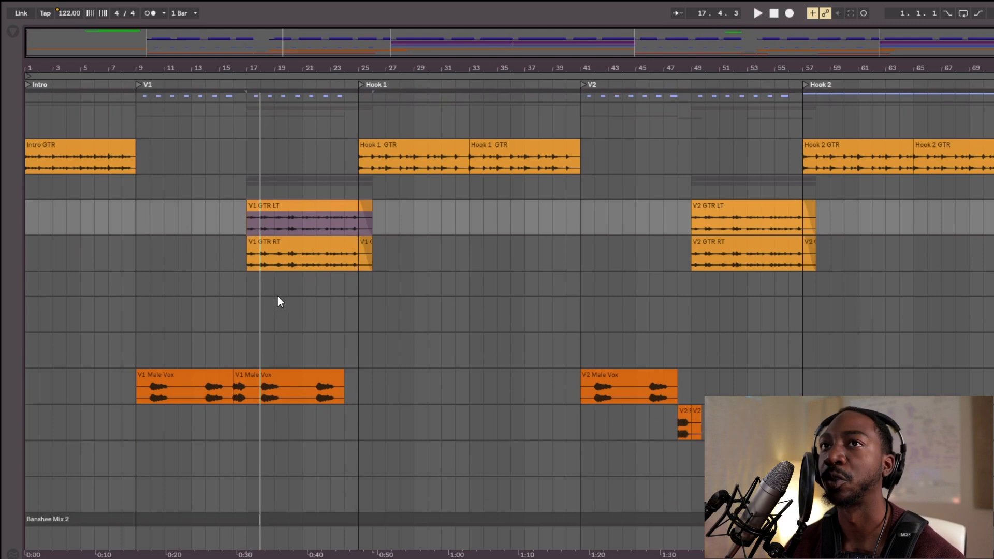
scroll(280, 299, "up", 3)
scroll(336, 286, "up", 3)
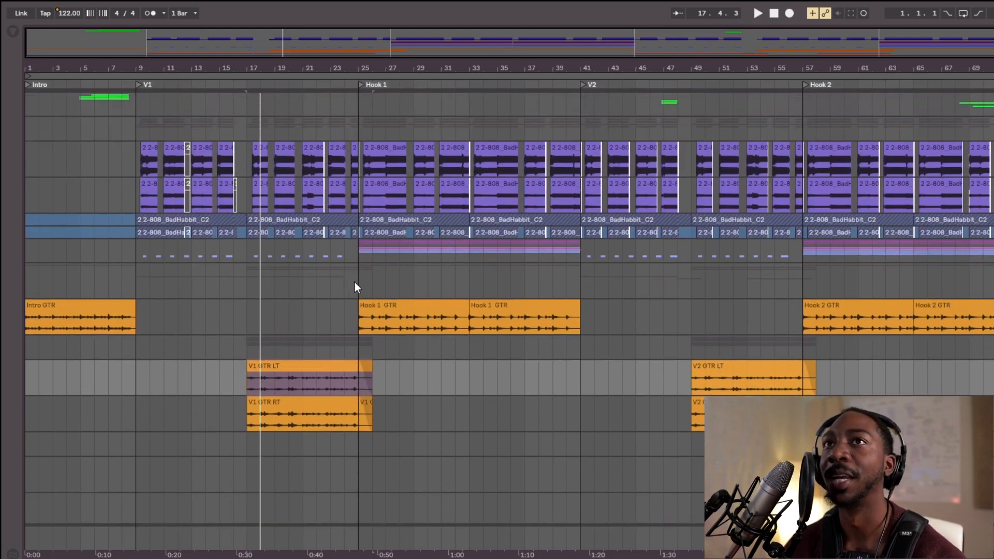
- Play Hook 1 from bar 25, folding the guitar group and unfolding the group with the Snare, Sticks and Noise Sputter clips
left_click(355, 281)
key("space")
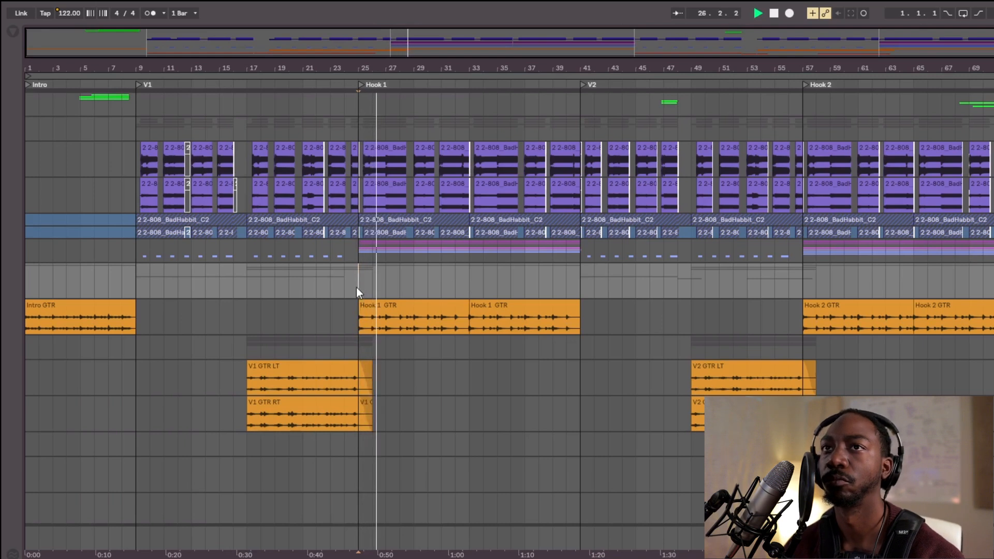
key("u")
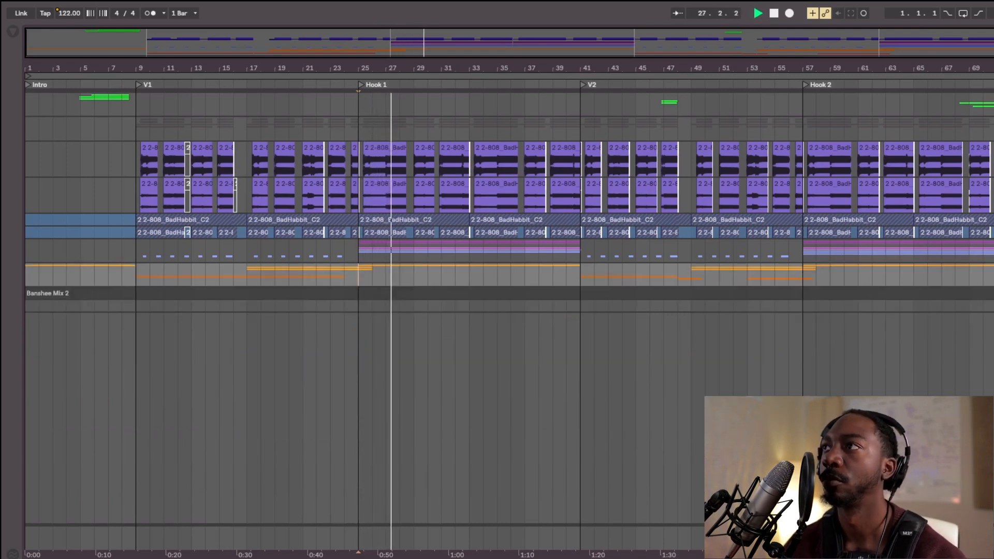
key("u")
scroll(466, 291, "down", 2)
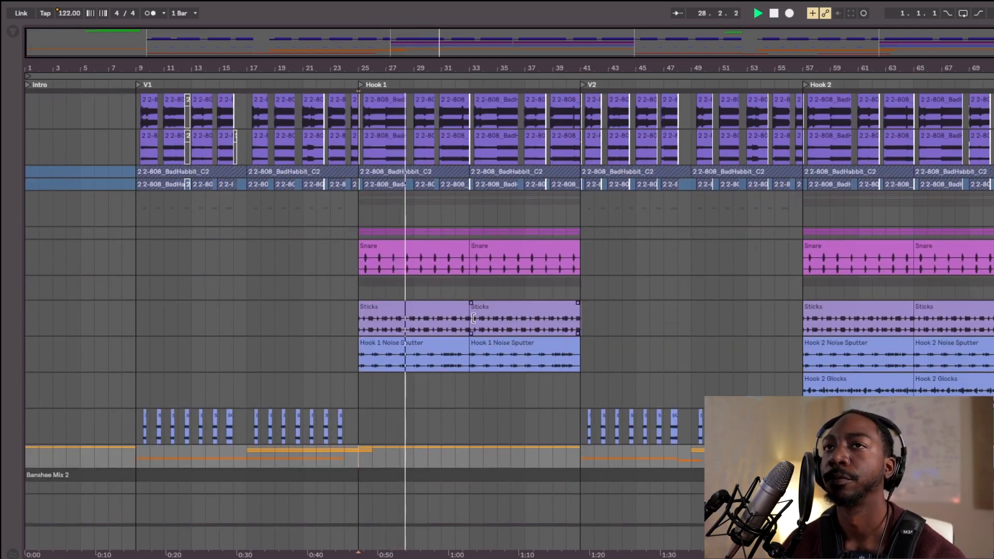
key("space")
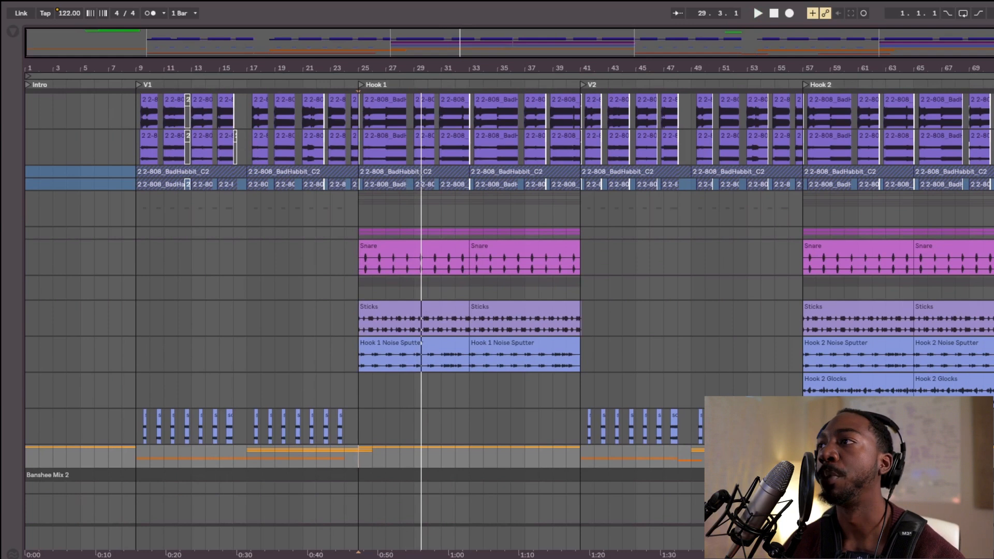
- Unfold the guitar group again and review the Hook 1 GTR clips against the V1 guitar clips
key("u")
scroll(497, 311, "down", 4)
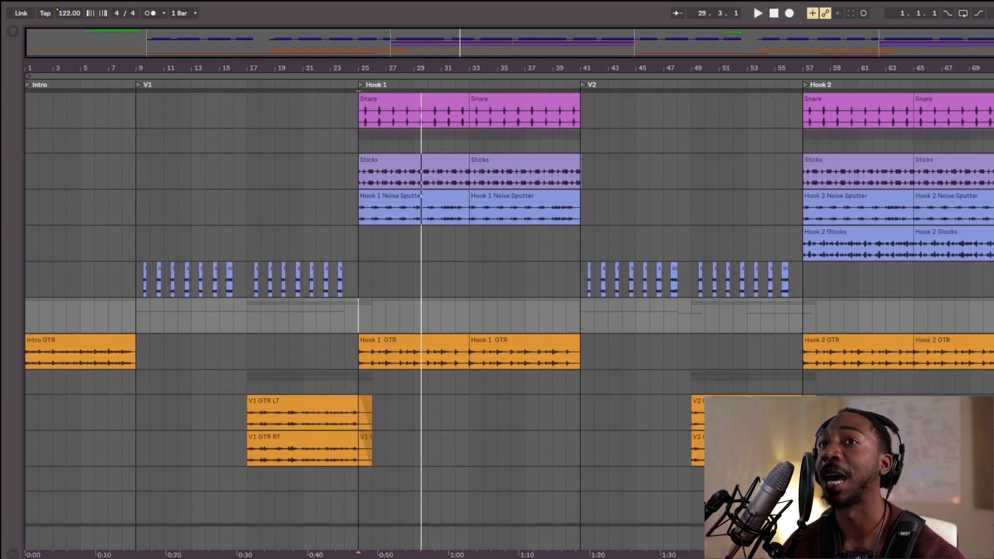
scroll(316, 380, "down", 2)
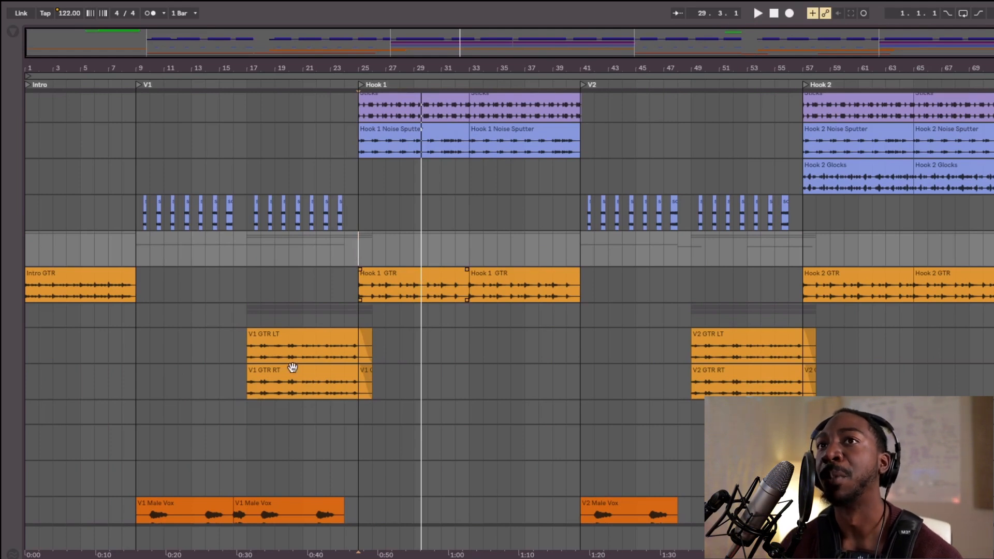
- Review the Hook 1 Snare, Sticks, Noise Sputter and GTR clips alongside the 808 tracks
scroll(391, 328, "up", 4)
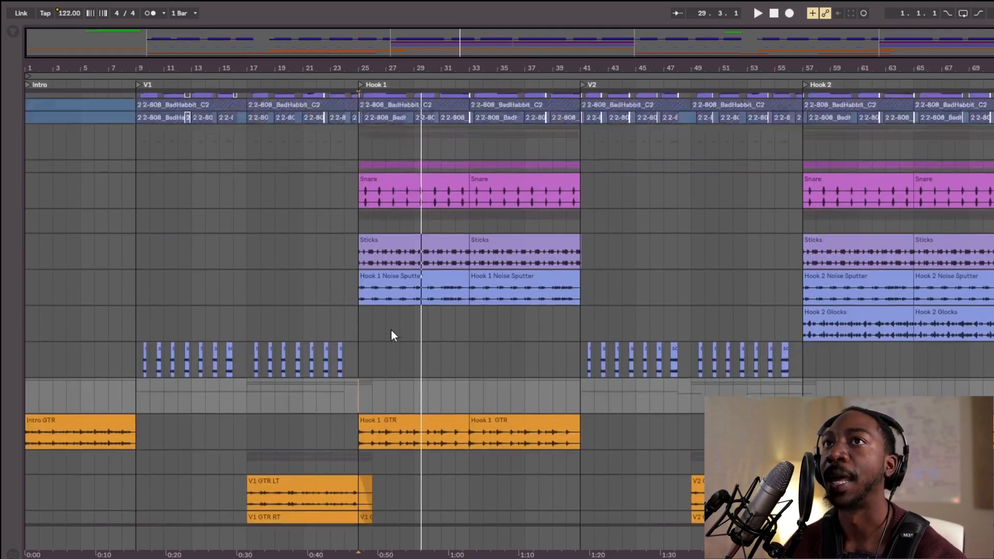
scroll(391, 328, "up", 2)
scroll(489, 345, "up", 1)
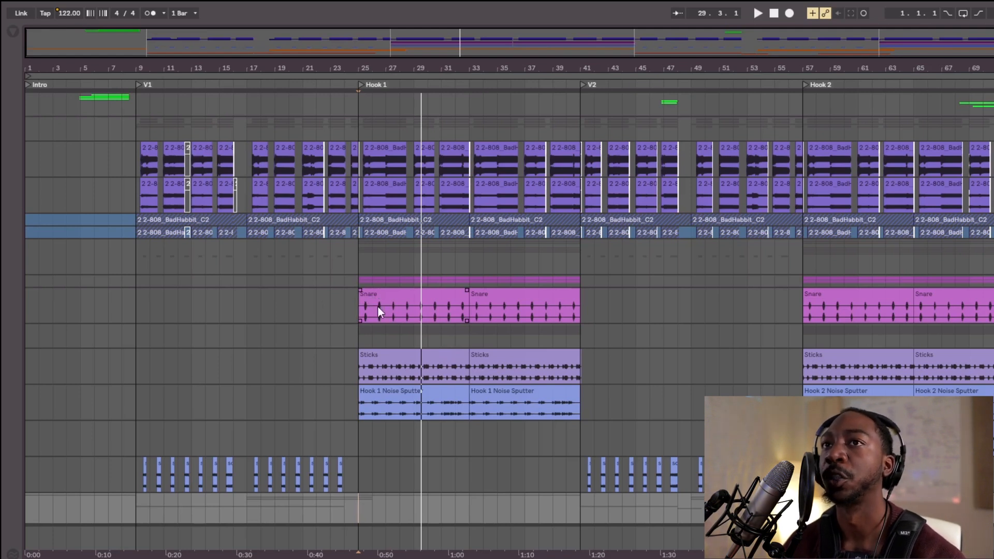
scroll(377, 305, "down", 3)
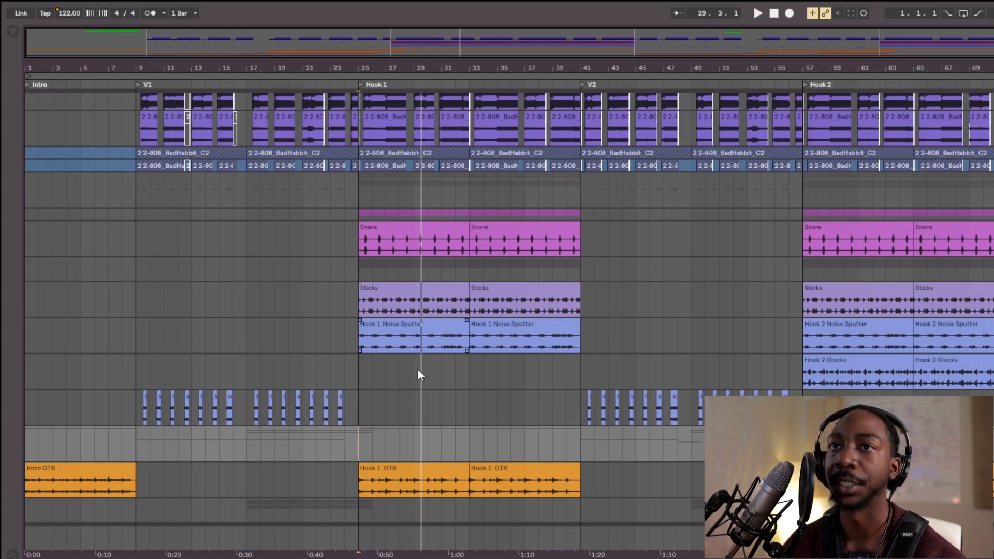
scroll(418, 364, "down", 3)
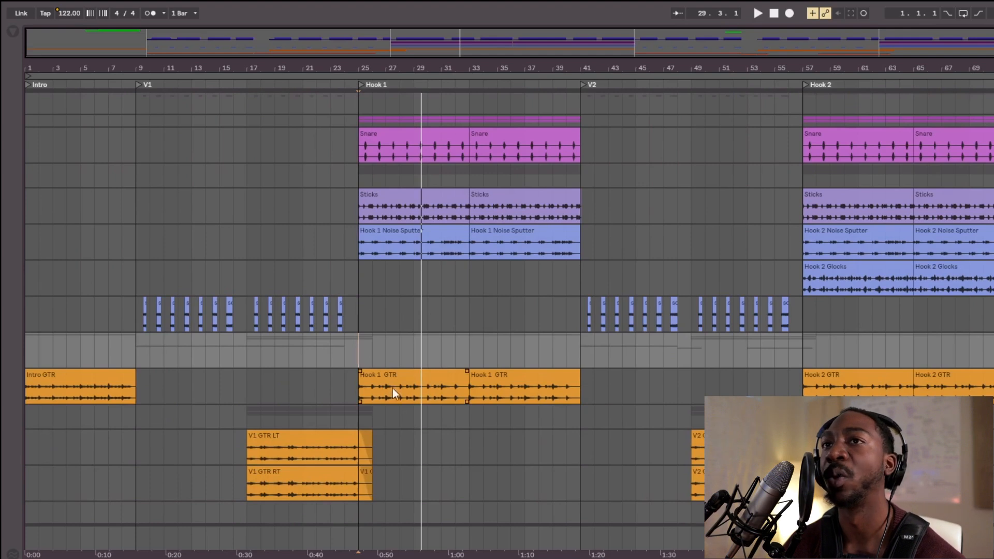
- Go to the start of V2 at bar 41 and compare the V2 Male and Female Vox clips with the second V1 Male Vox clip
left_click(582, 353)
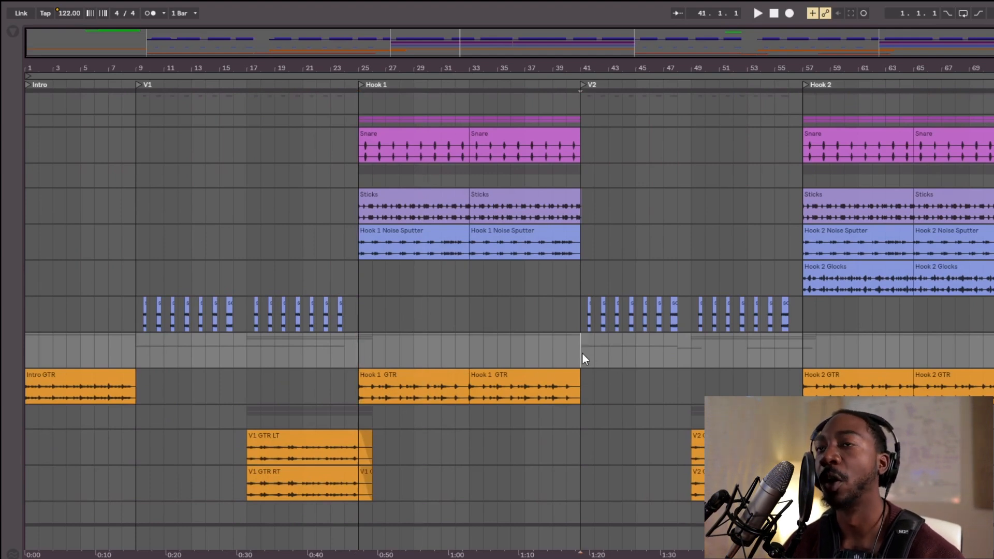
scroll(591, 371, "down", 4)
scroll(604, 353, "down", 3)
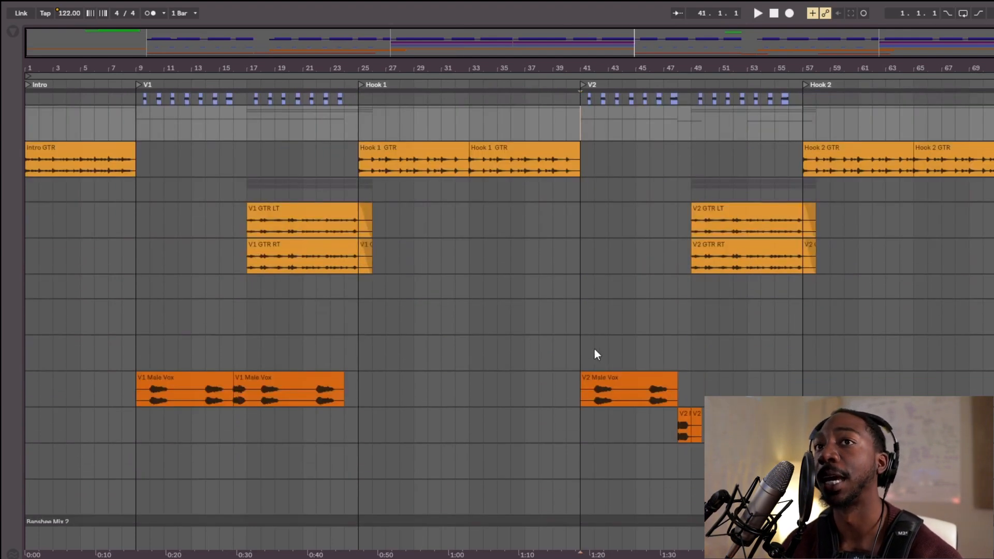
scroll(322, 371, "down", 2)
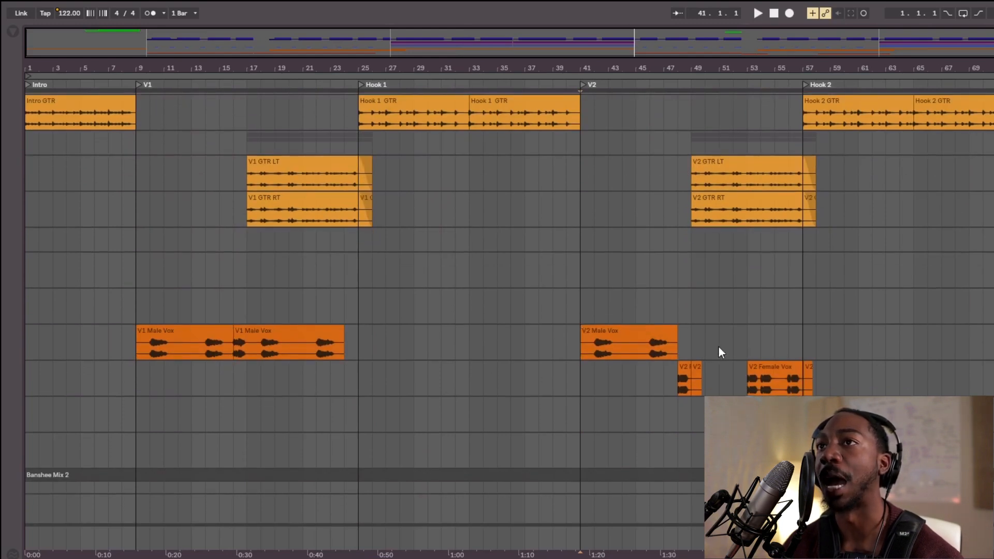
left_click_drag(703, 352, 761, 342)
left_click(269, 332)
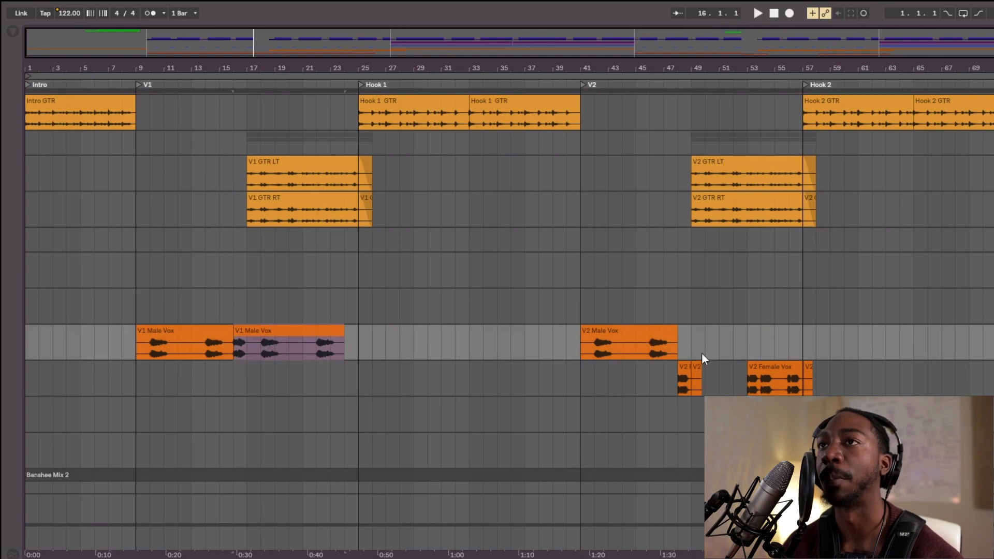
- Play V2 from bar 45 past the entry of the V2 guitars at bar 49, and stop playback
left_click(733, 352)
left_click(639, 306)
key("space")
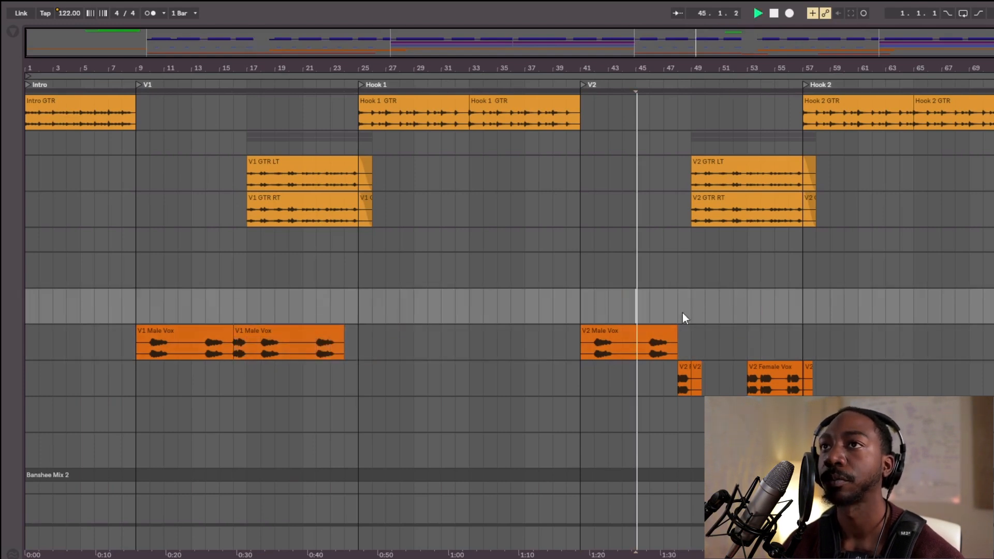
scroll(725, 391, "up", 5)
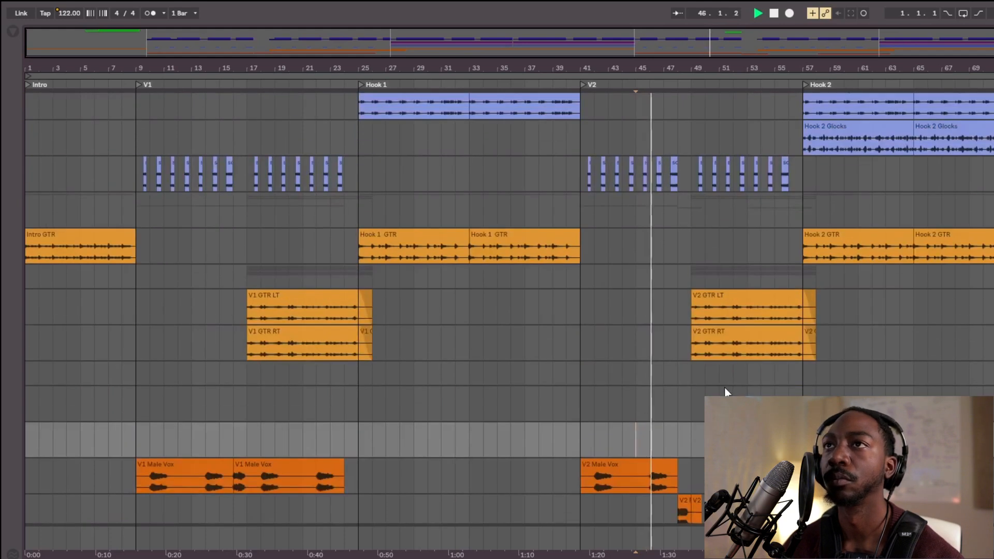
scroll(725, 391, "up", 10)
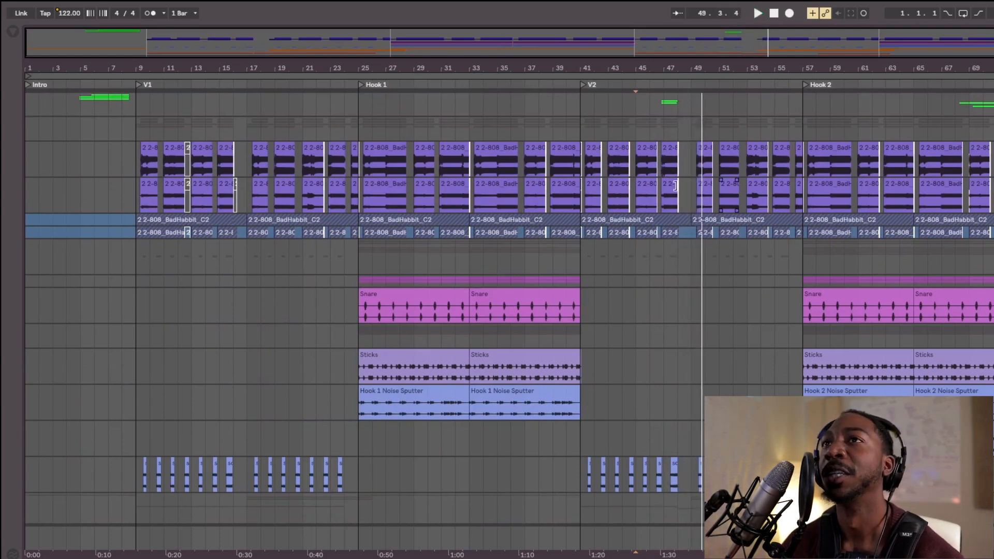
- Highlight bars 47 to 49 around the short green clip in V2, and place the playback start at bar 46
scroll(692, 233, "down", 5)
scroll(694, 276, "up", 5)
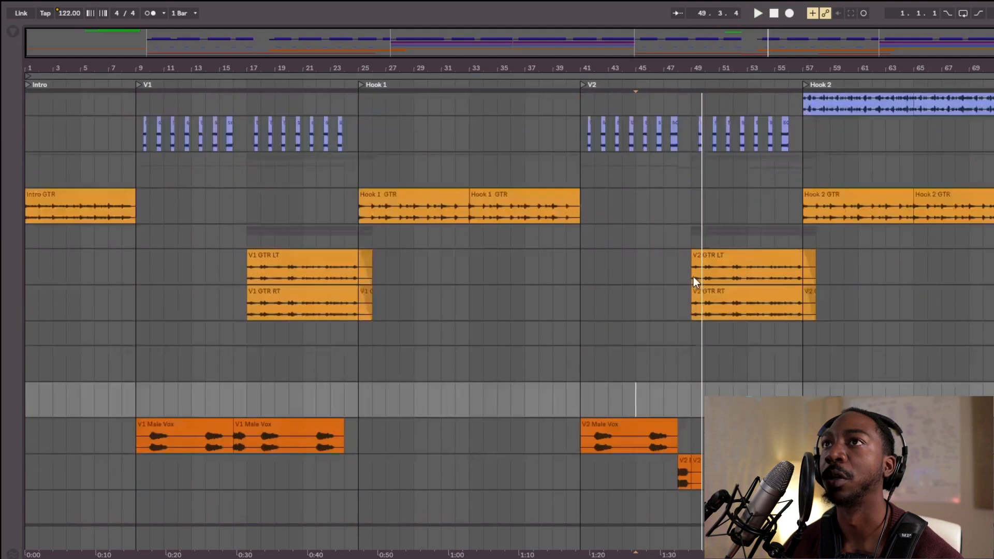
left_click_drag(658, 101, 692, 103)
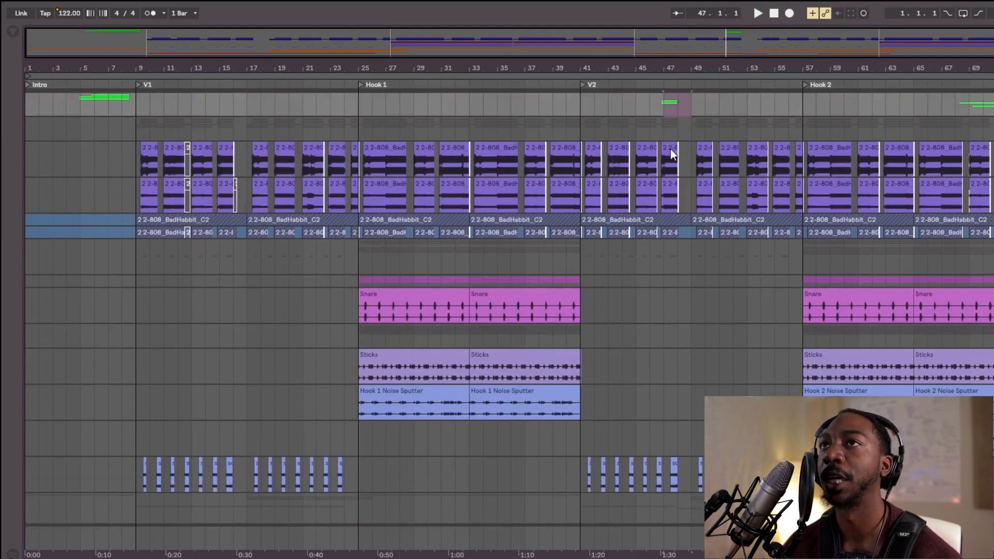
left_click(651, 107)
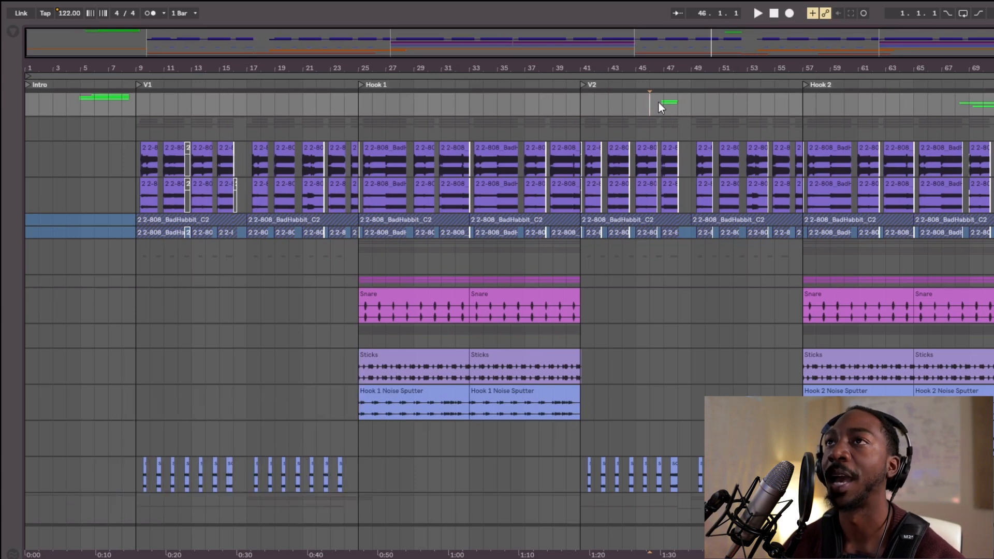
- Select the first short V2 Female Vox clip before bar 49 and listen to it
scroll(647, 249, "down", 10)
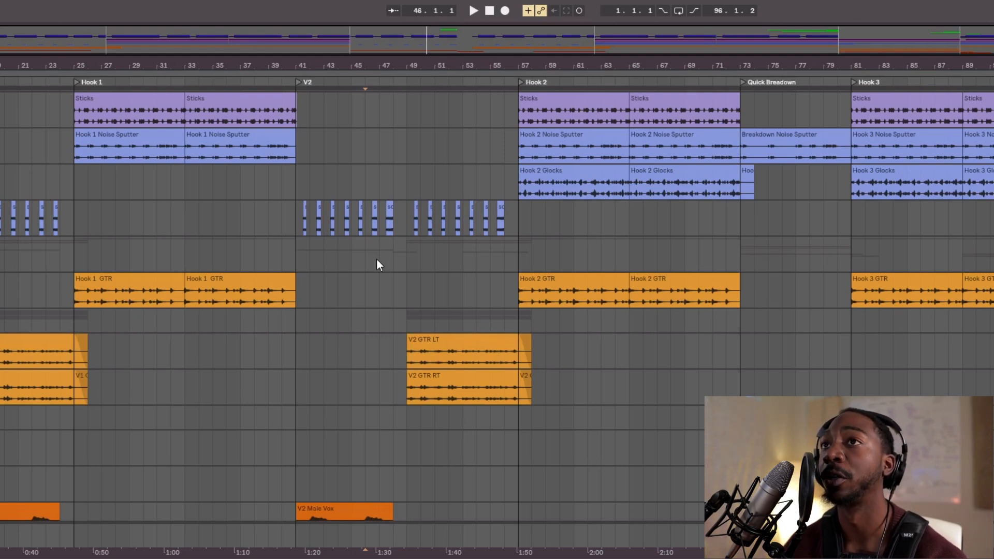
scroll(403, 287, "down", 7)
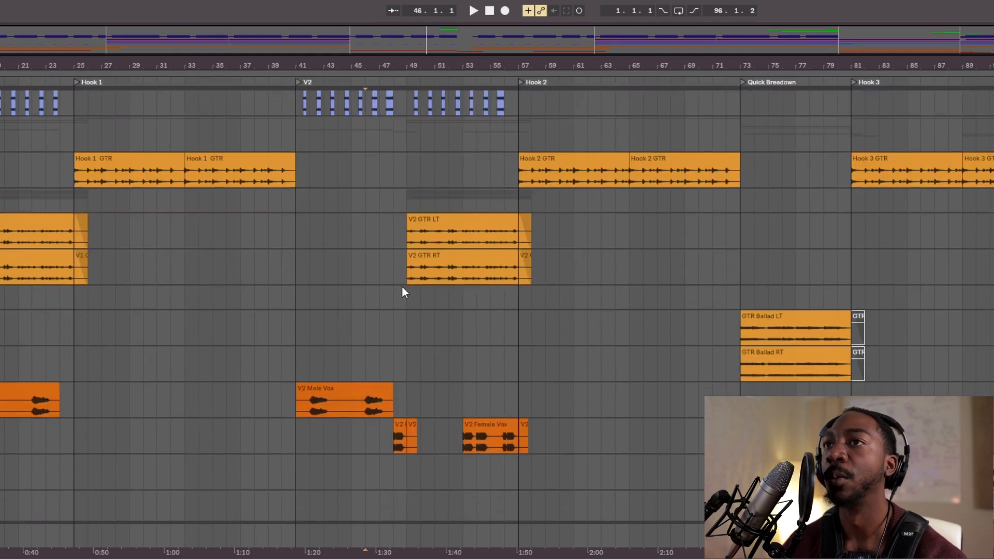
left_click(401, 371)
key("space")
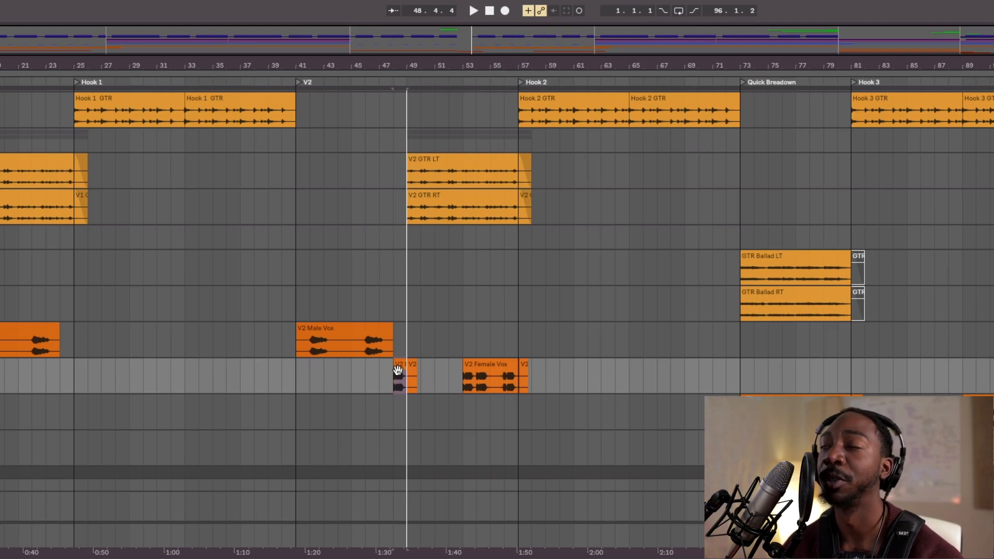
- Compare the V2 guitar and vocal clips with the Snare, Sticks, Noise Sputter and Glocks clips in Hook 2
scroll(414, 363, "up", 3)
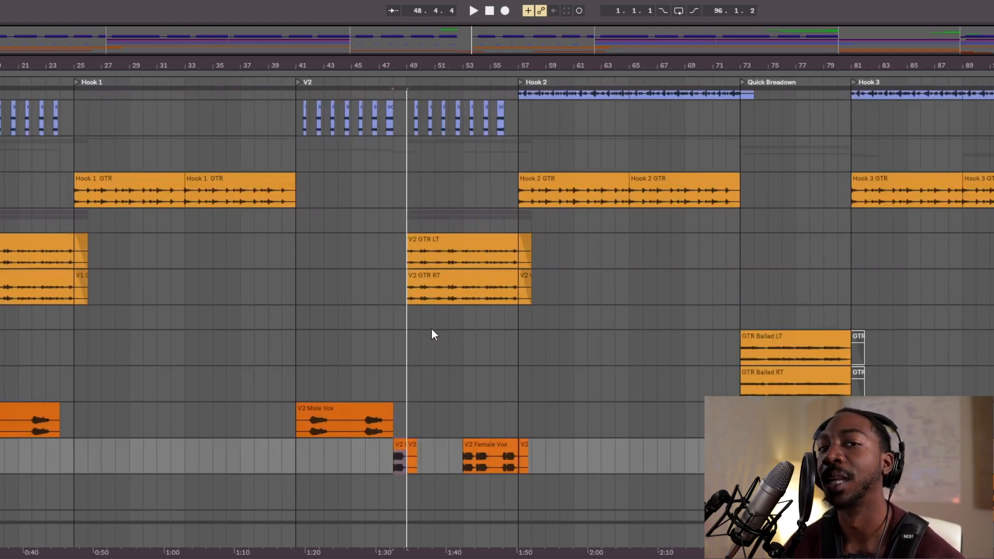
scroll(433, 336, "up", 4)
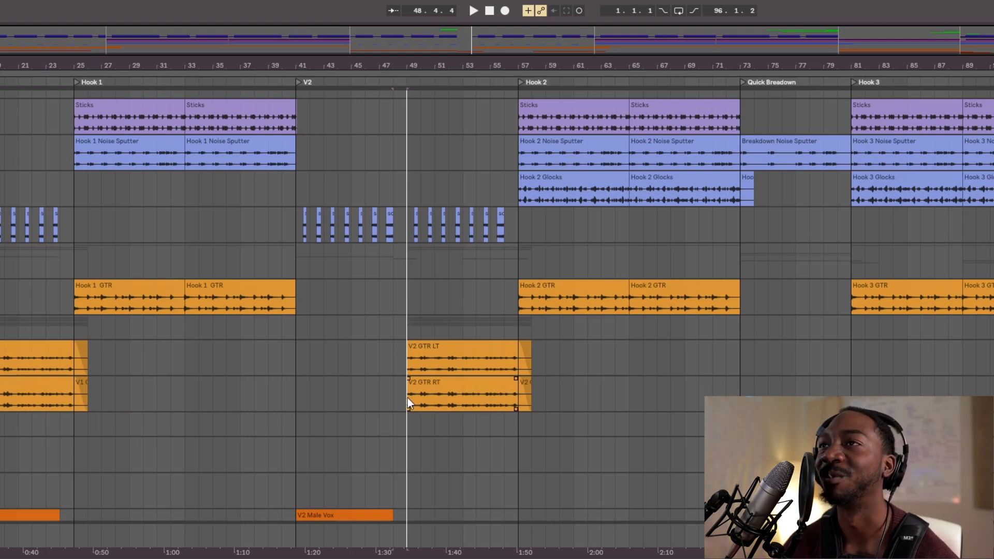
scroll(408, 397, "down", 5)
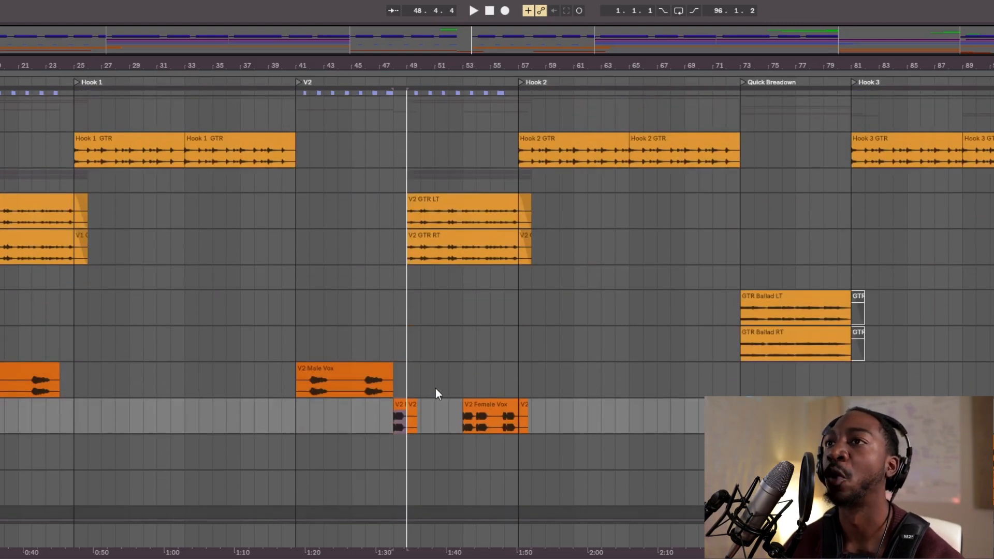
scroll(436, 388, "up", 10)
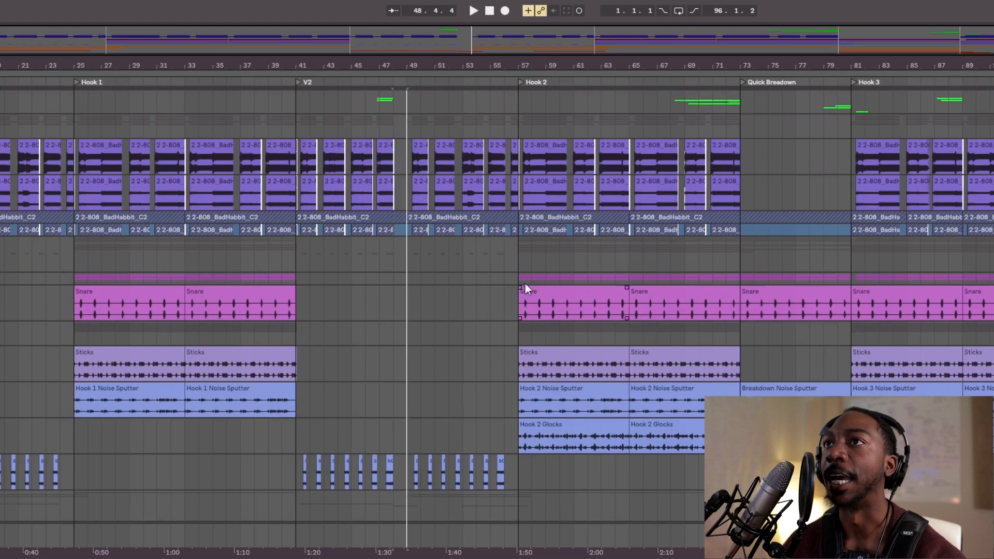
scroll(550, 294, "down", 11)
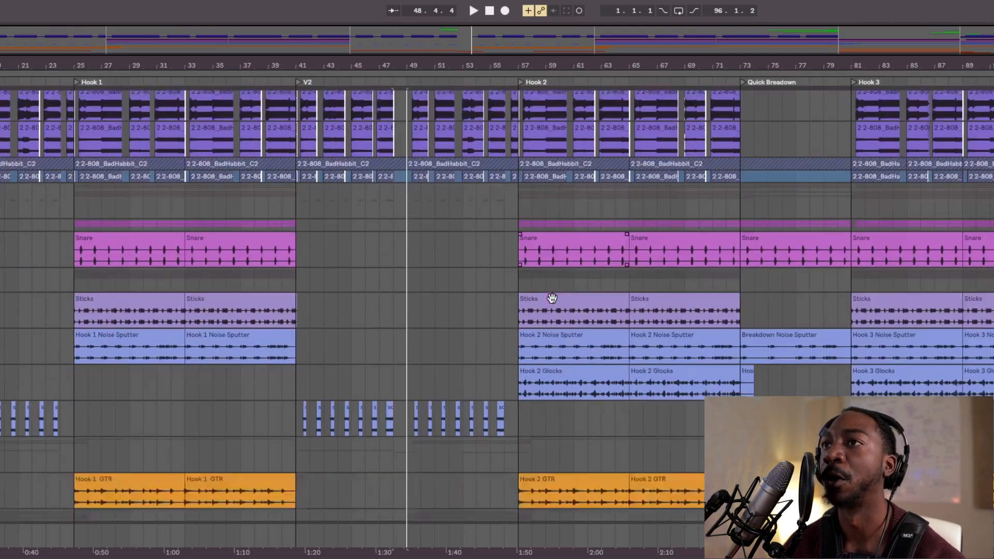
scroll(552, 298, "up", 11)
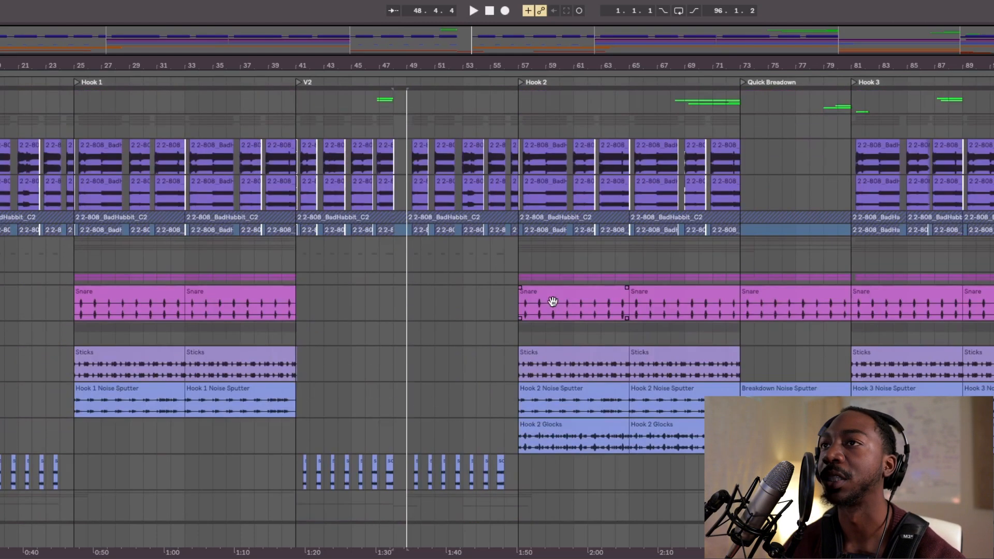
- Play the start of Hook 2 from bar 57, stop playback, and select the first Hook 2 Glocks clip
left_click(544, 294)
key("space")
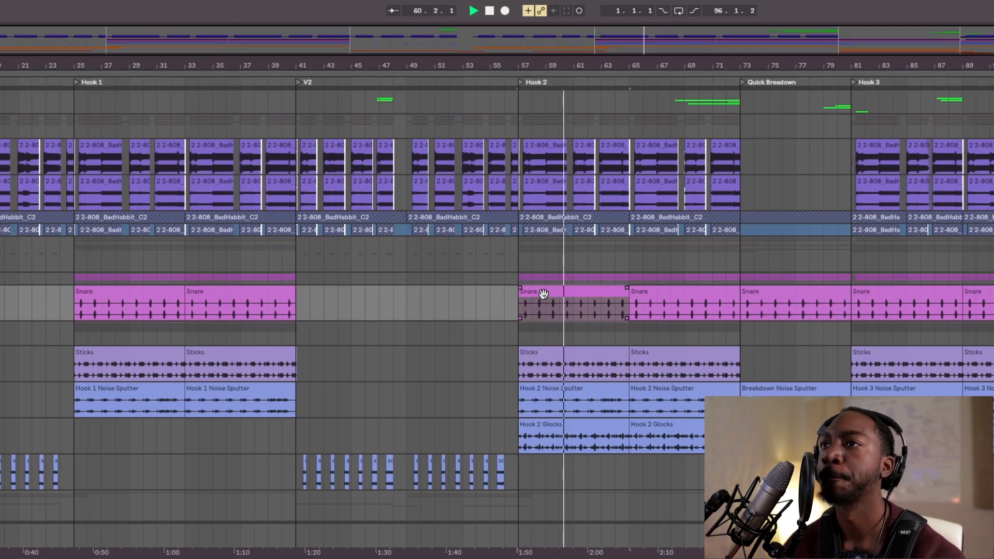
left_click(563, 432)
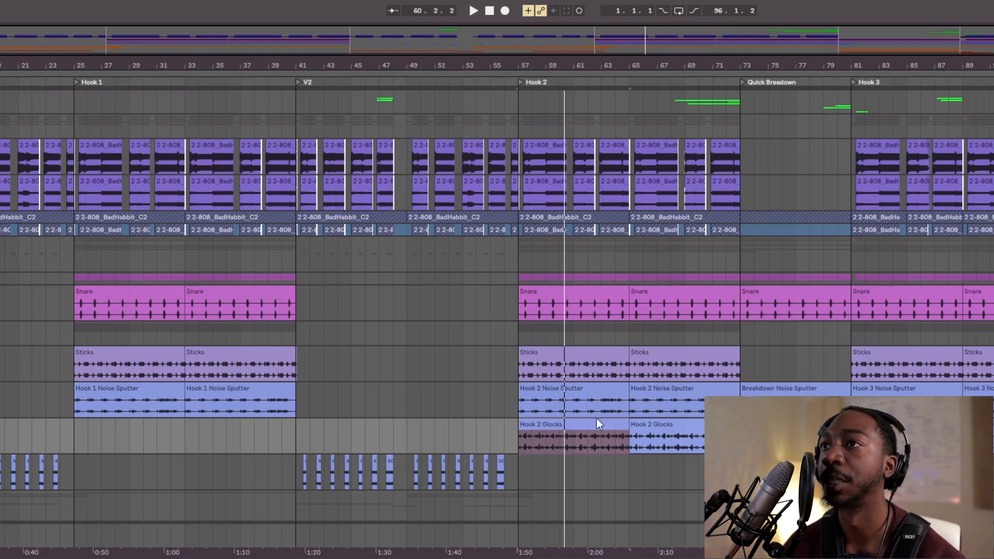
- Review the Hook 2 Glocks clips against the Hook 2 drum, 808 and guitar layers and the same layers in Hook 1
scroll(599, 379, "down", 2)
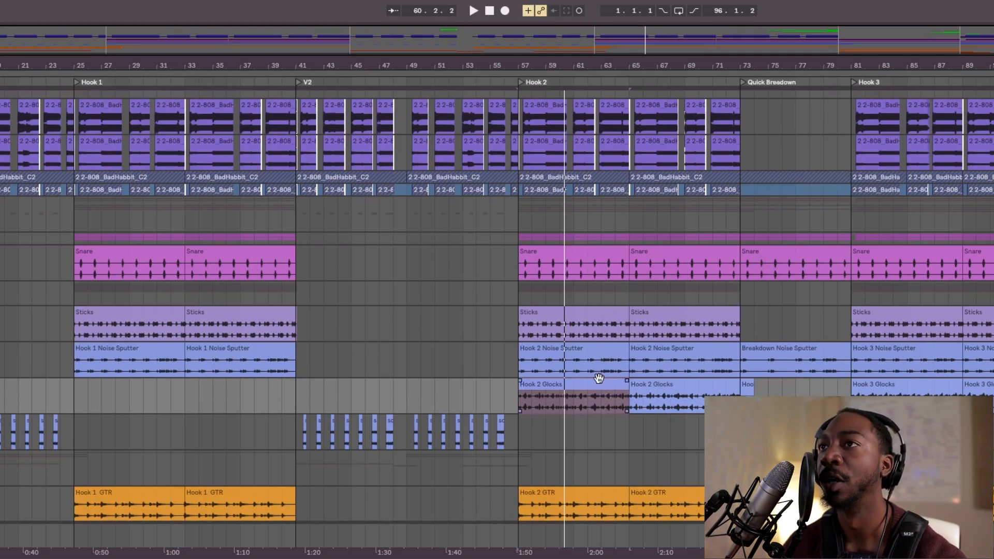
scroll(599, 378, "down", 3)
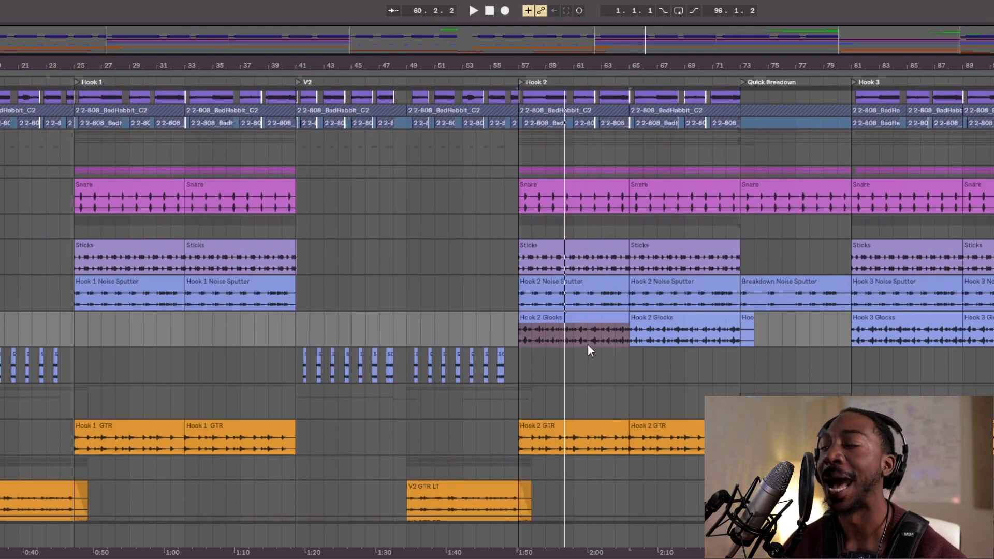
scroll(583, 338, "down", 3)
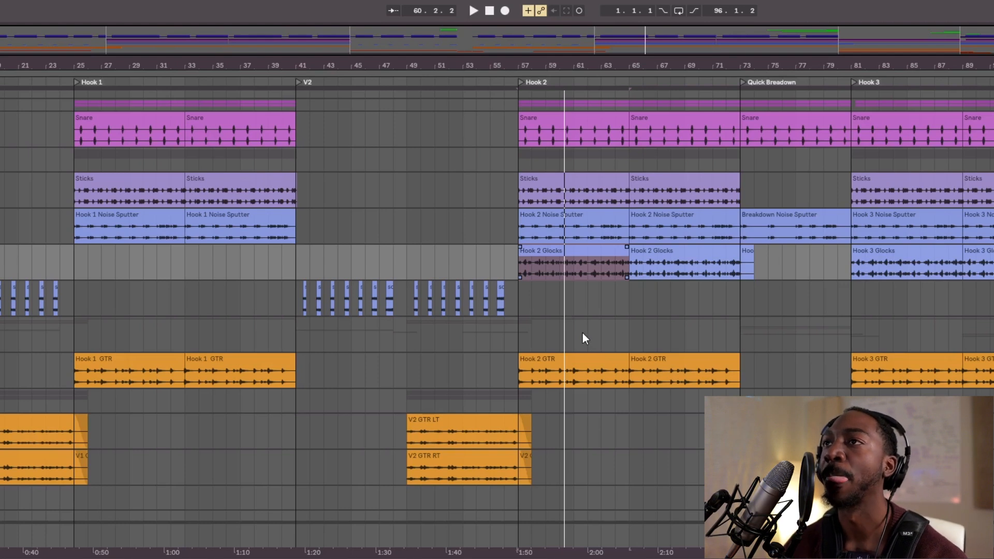
scroll(583, 334, "up", 1)
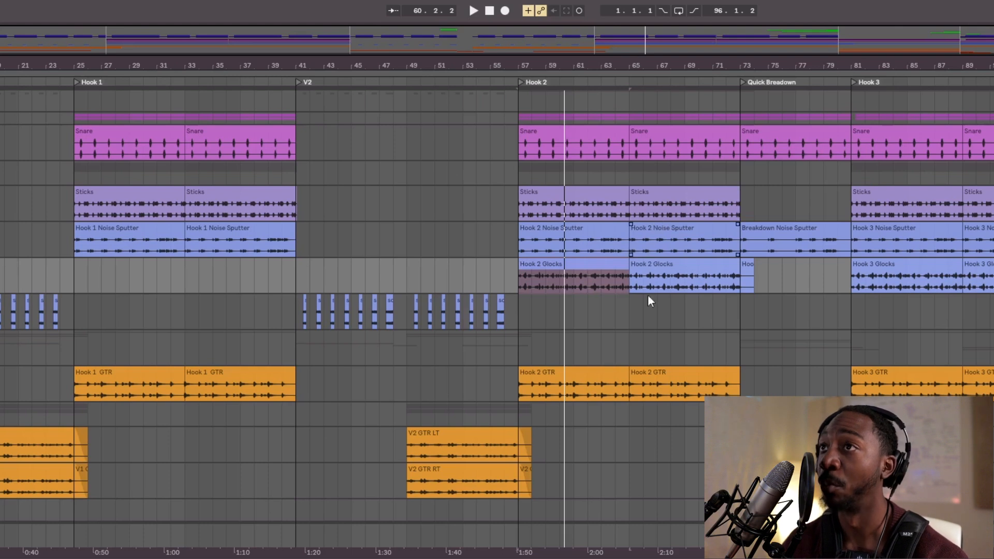
scroll(573, 337, "down", 5)
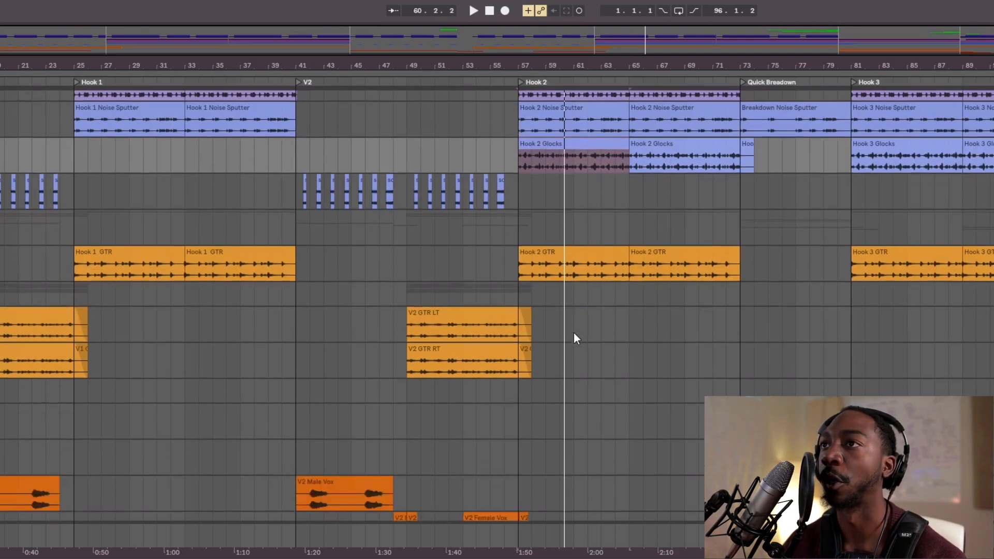
scroll(574, 334, "up", 8)
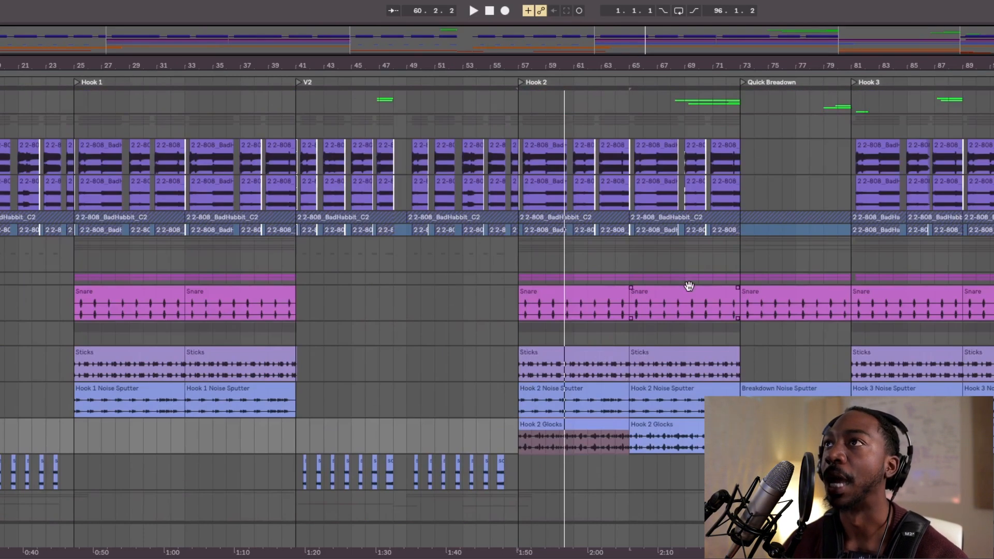
- Play the end of Hook 2 from bar 69 into Quick Breadown, stop, and place the playback start at bar 73 on the 808 SUB AUDIO track
scroll(668, 285, "down", 1)
left_click(687, 115)
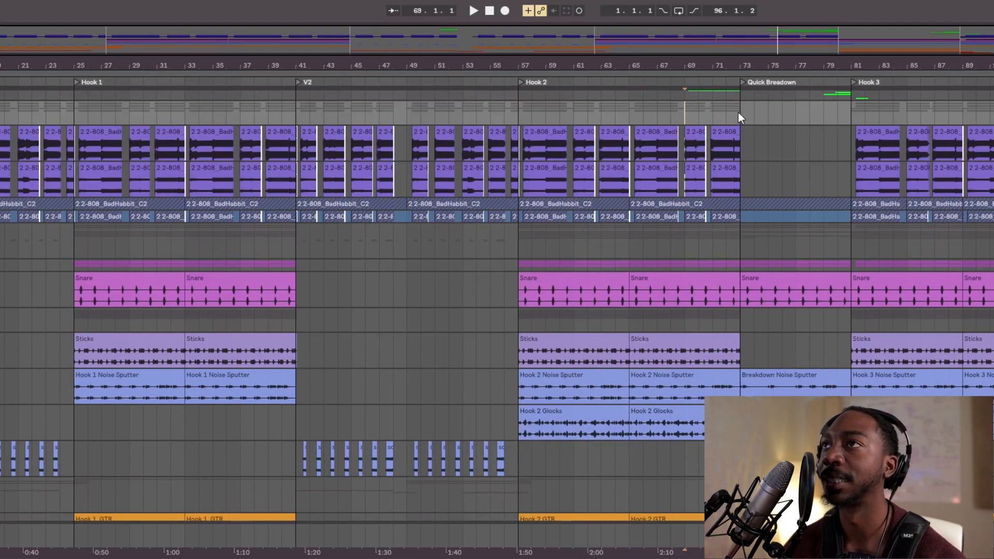
key("space")
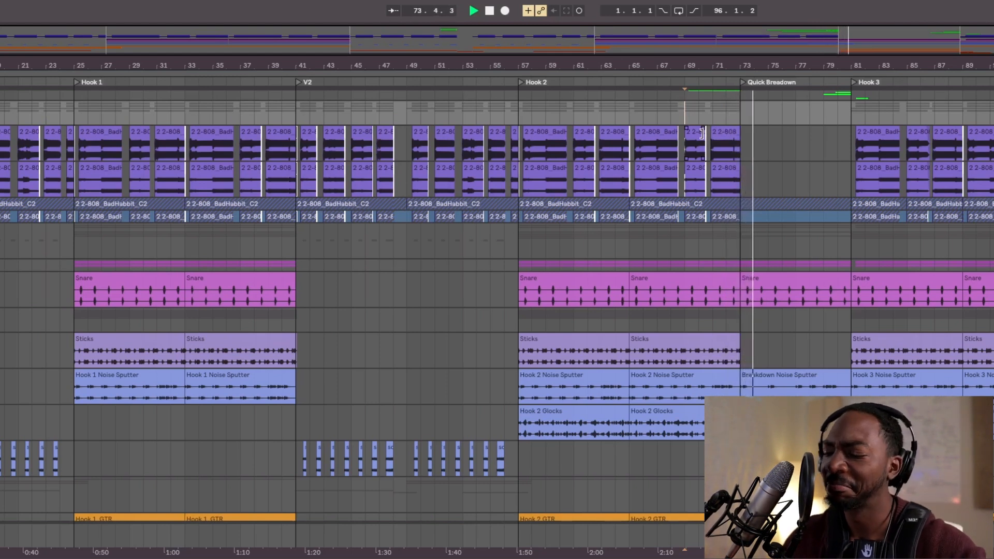
key("space")
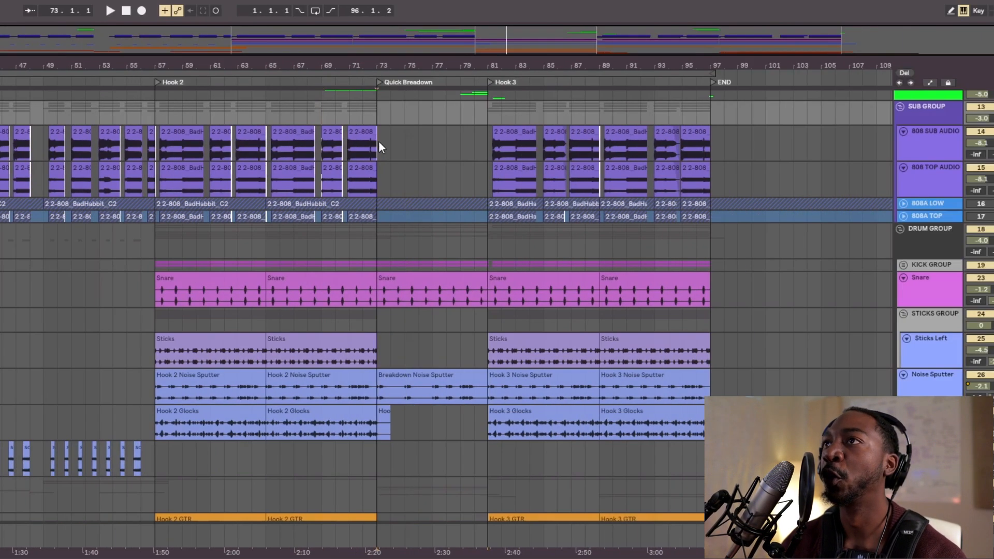
left_click(597, 141)
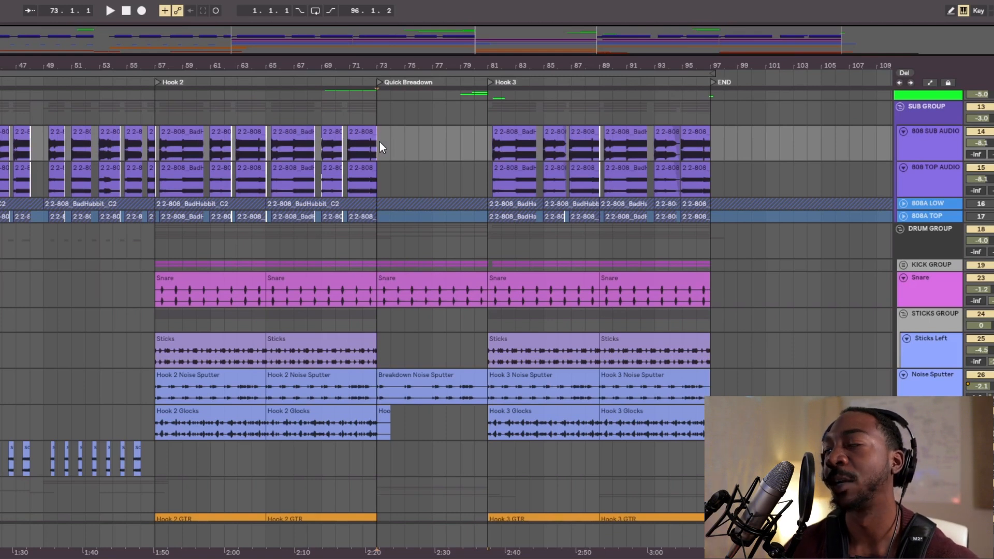
- Select the GTR Ballad LT clip in Quick Breadown and play the section from bar 73 to bar 75, reviewing its layers
scroll(380, 142, "down", 10)
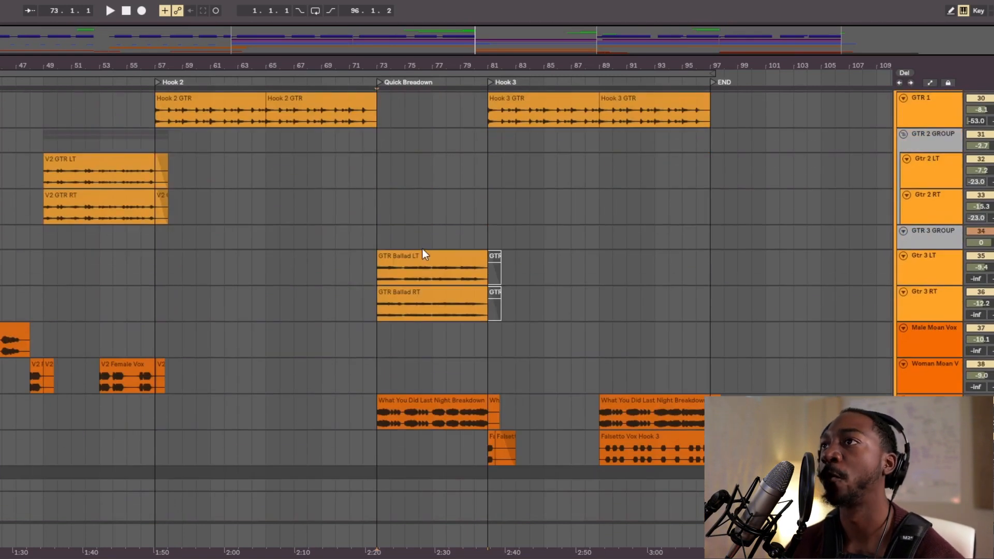
left_click(419, 261)
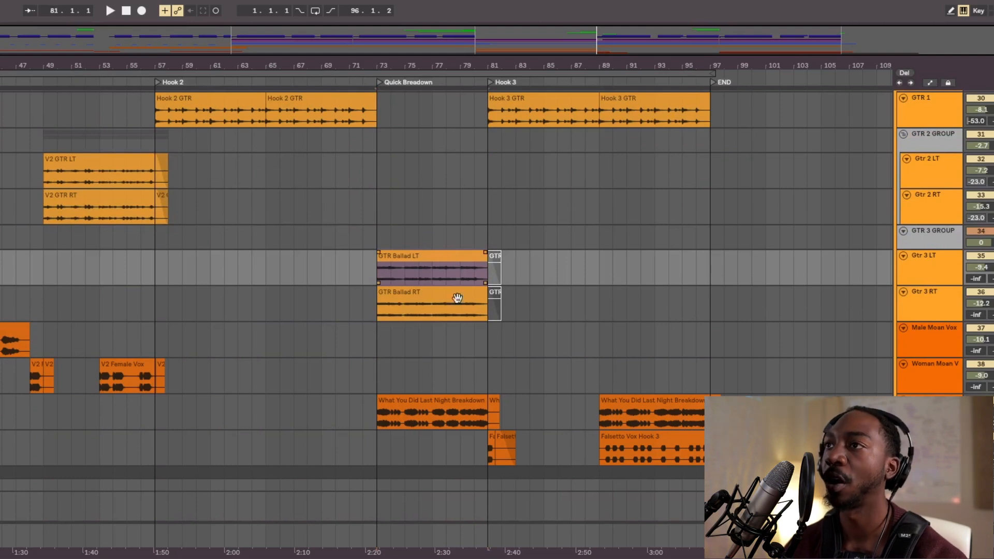
scroll(927, 318, "up", 2)
scroll(927, 319, "up", 1)
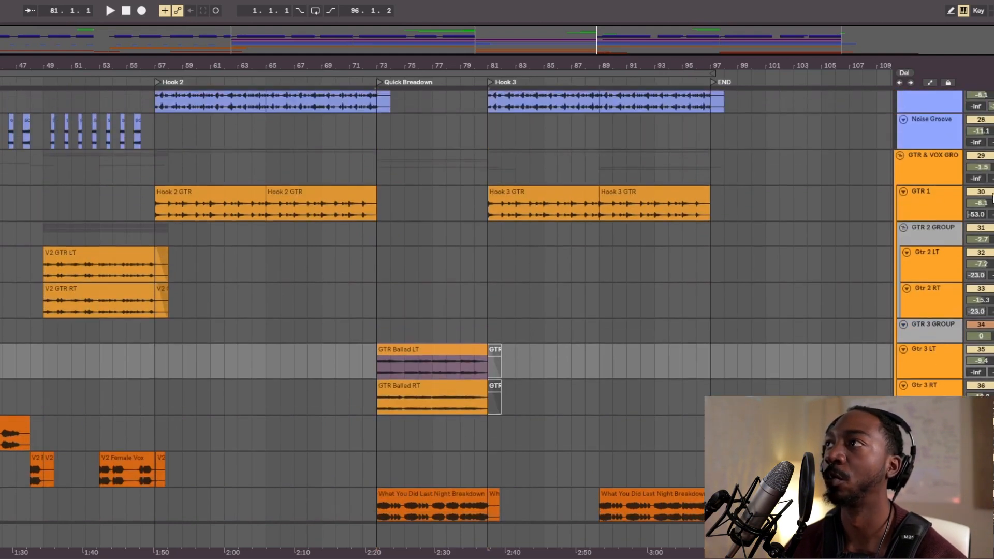
key("space")
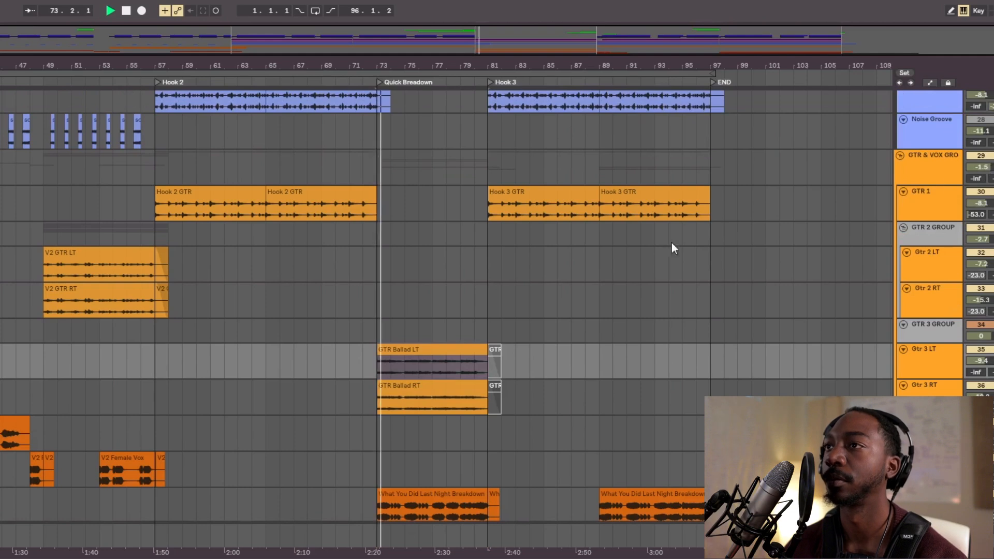
scroll(468, 310, "up", 4)
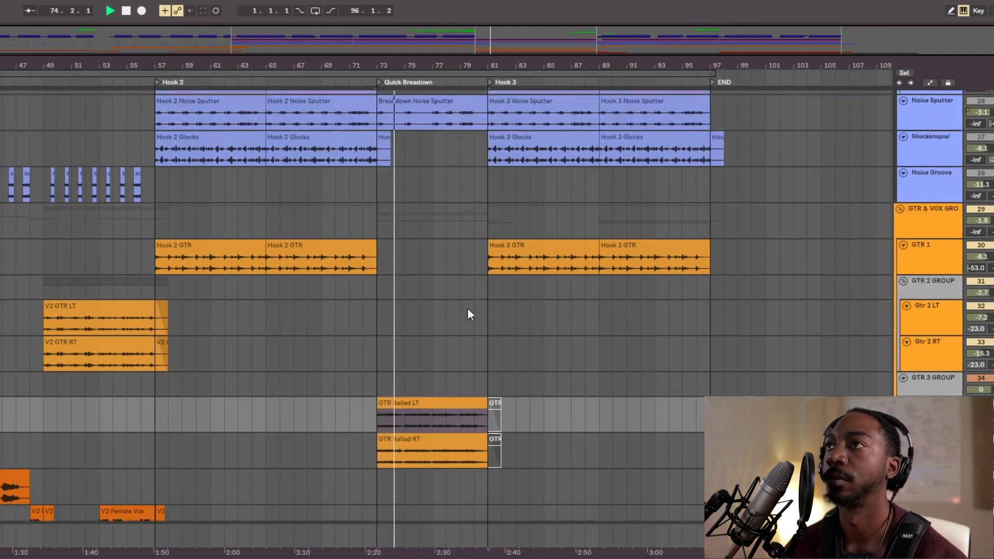
scroll(467, 308, "down", 6)
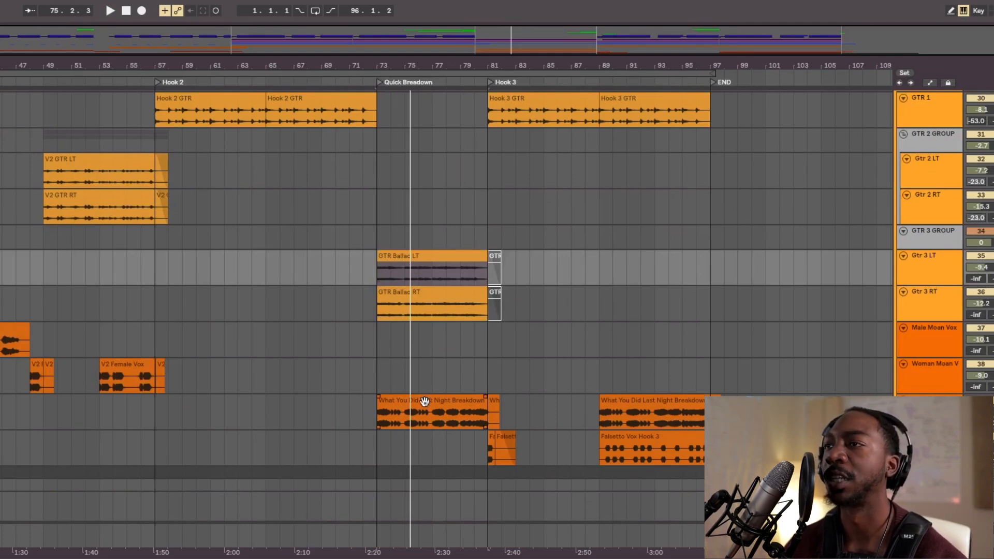
- Solo the DRUM GROUP and play it from the end of Hook 2 near bar 72 into Quick Breadown
scroll(414, 403, "up", 10)
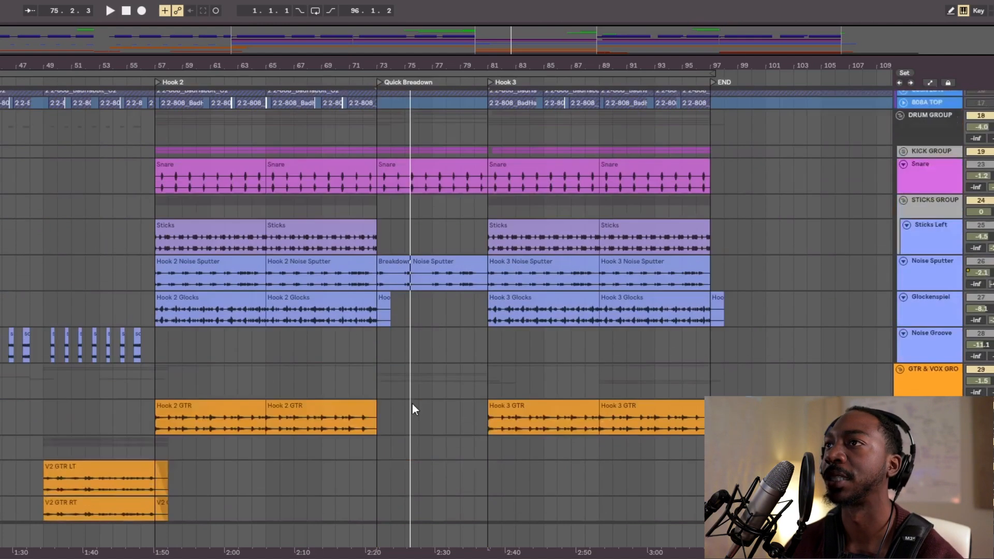
scroll(413, 409, "up", 3)
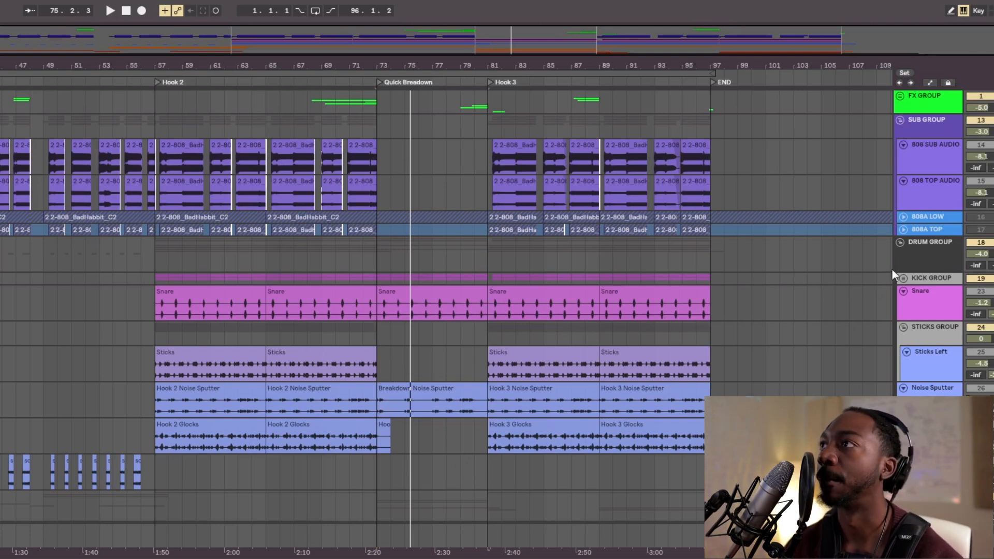
left_click(917, 261)
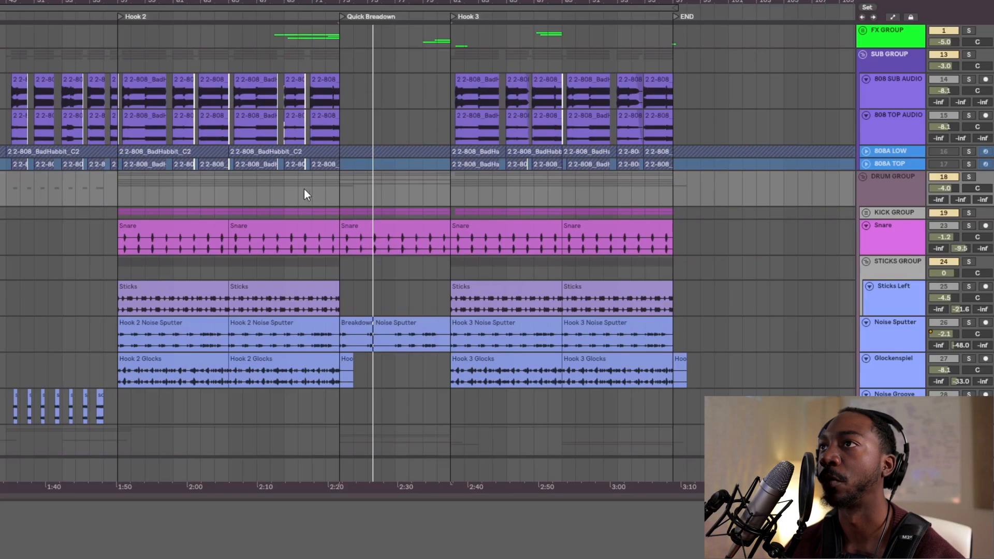
left_click(326, 202)
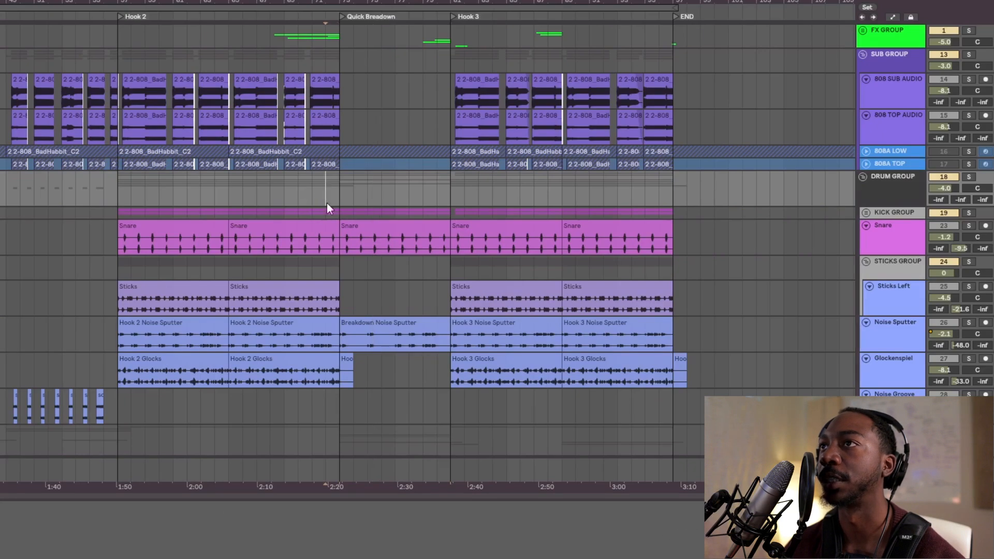
left_click(968, 176)
key("space")
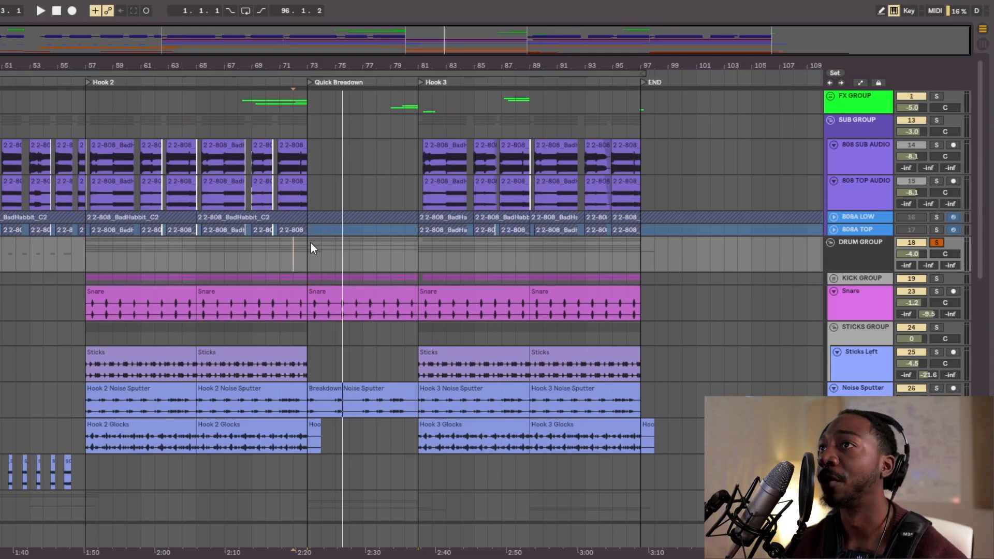
- Highlight the DRUM GROUP across Quick Breadown, bars 73 to 81, and across the preceding Hook 2 and V2 bars, and clear the selection
left_click_drag(307, 254, 417, 264)
left_click_drag(308, 257, 1, 252)
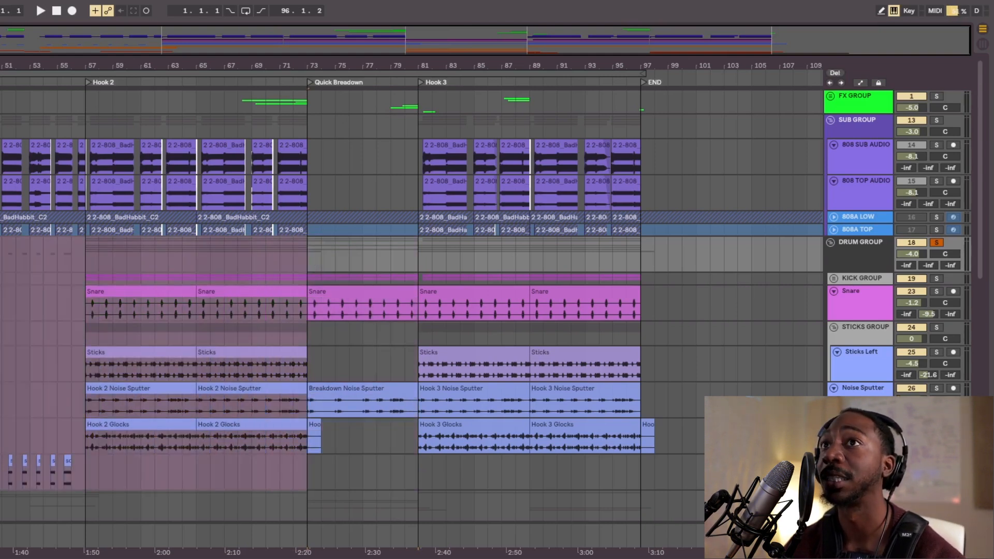
left_click(73, 259)
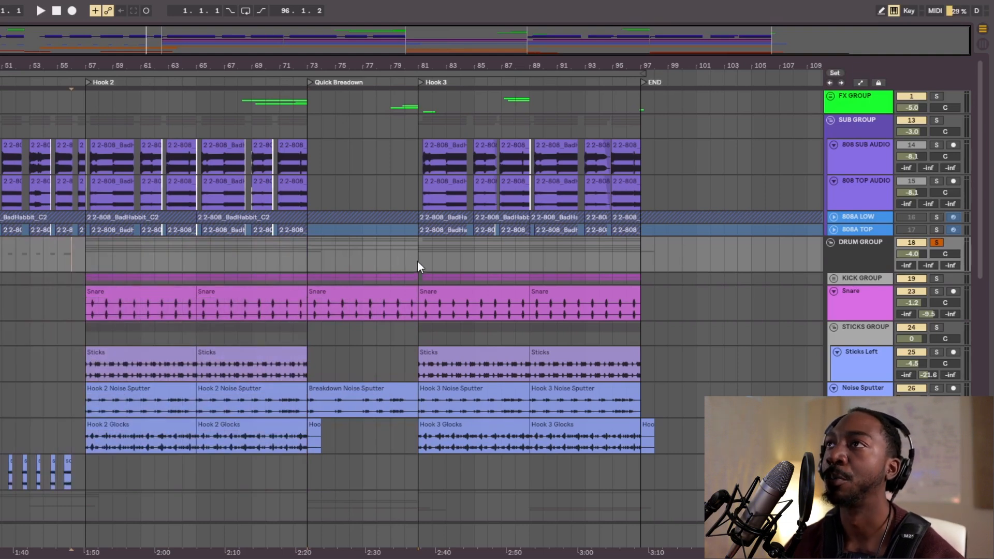
- Compare the guitar ballad and vocal clips in Quick Breadown with the guitar and vocal layers of Hook 2 and Hook 3
scroll(417, 262, "down", 10)
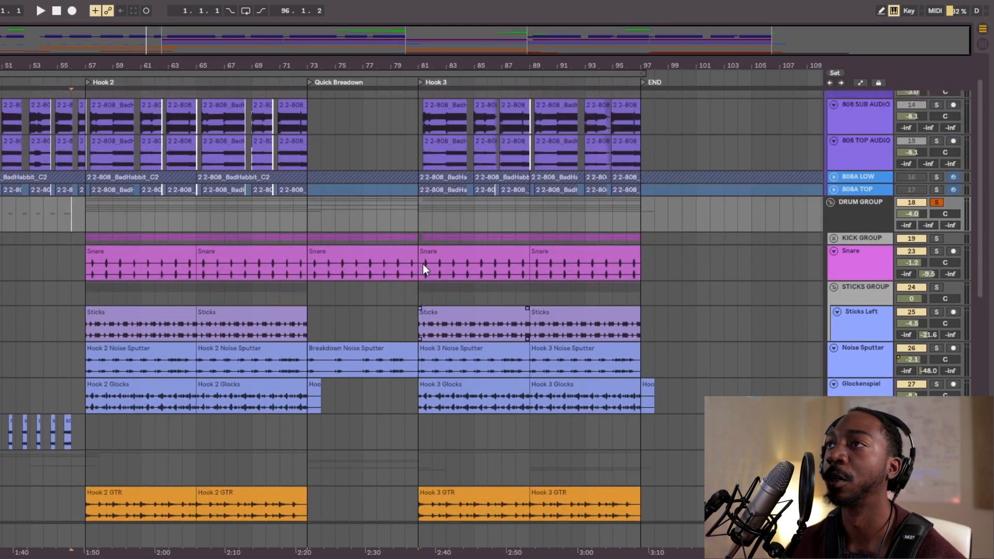
scroll(458, 269, "up", 4)
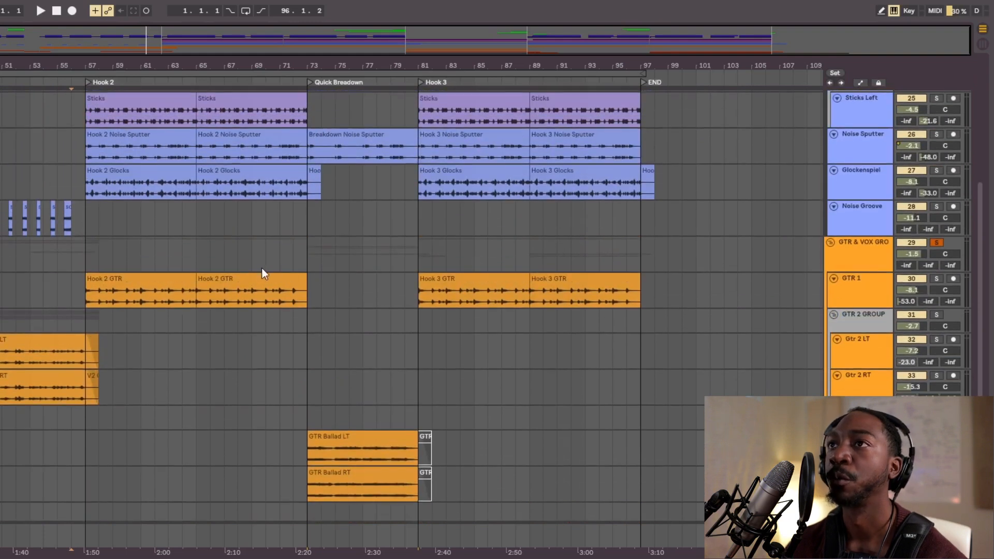
scroll(487, 304, "down", 5)
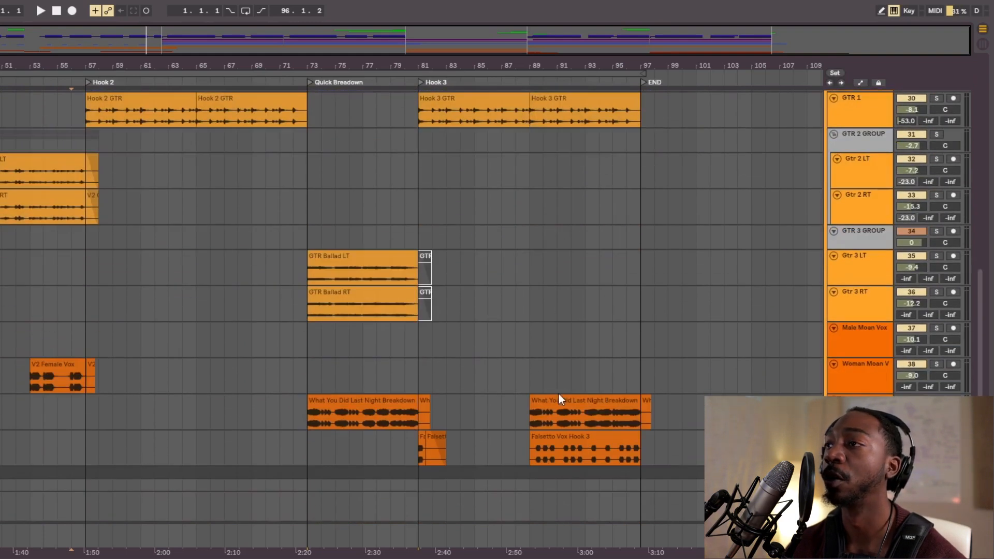
left_click_drag(293, 406, 99, 413)
left_click(117, 310)
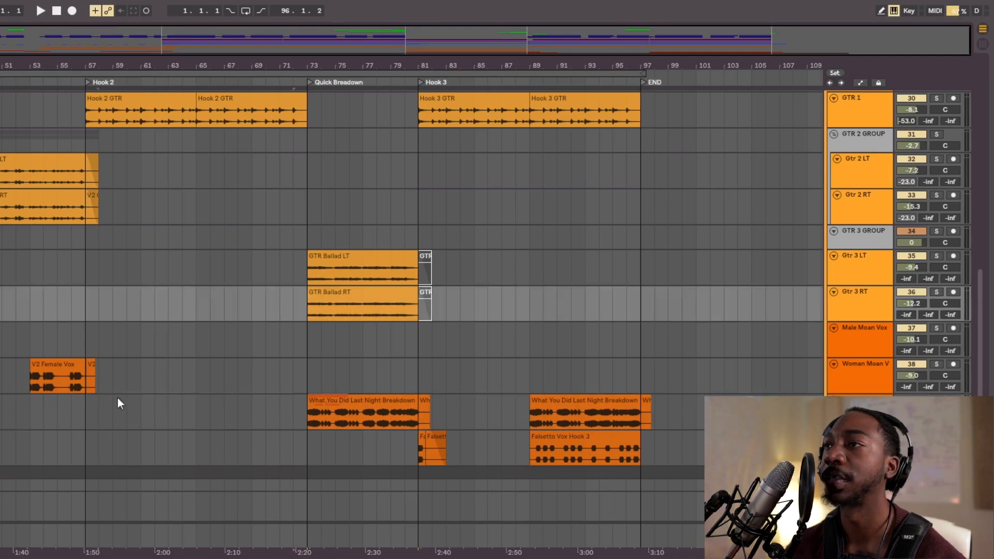
left_click(516, 340)
- Play Hook 3 from bar 81 and turn off the DRUM GROUP solo to hear the full mix
scroll(526, 425, "up", 10)
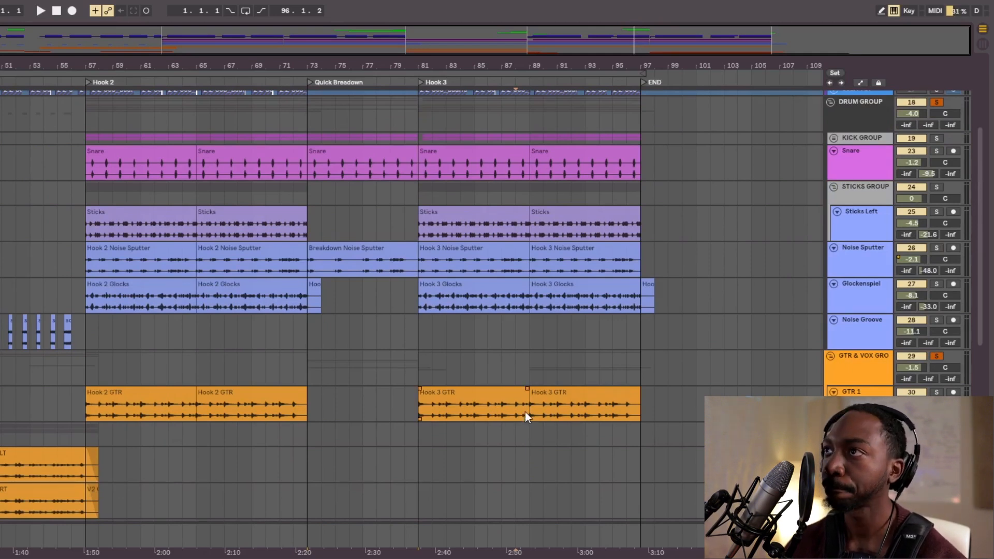
scroll(525, 412, "up", 6)
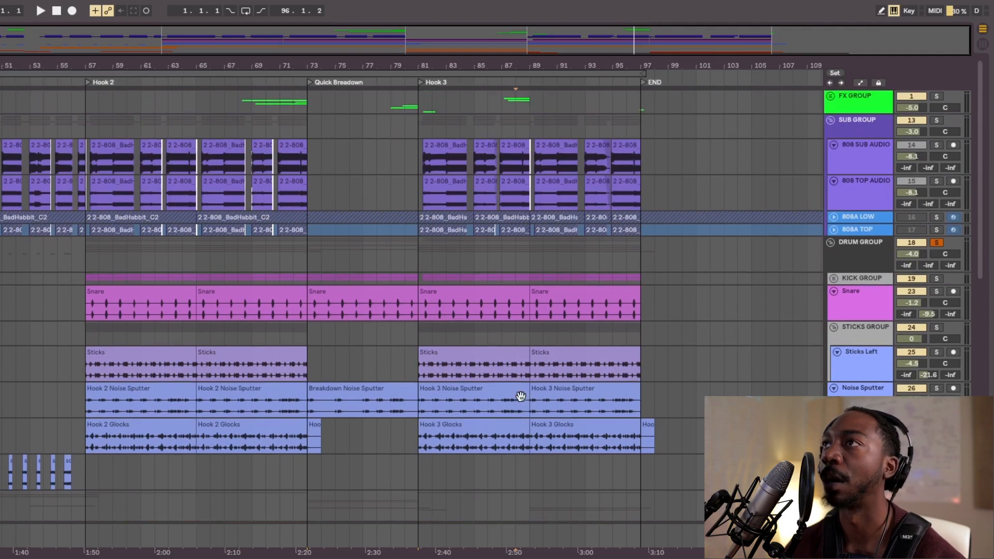
left_click(418, 129)
key("space")
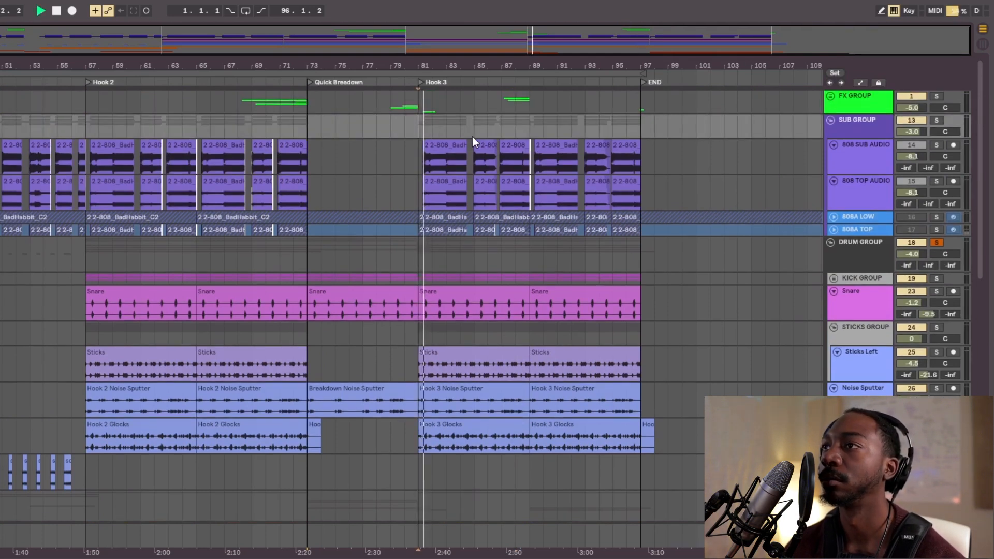
left_click(938, 242)
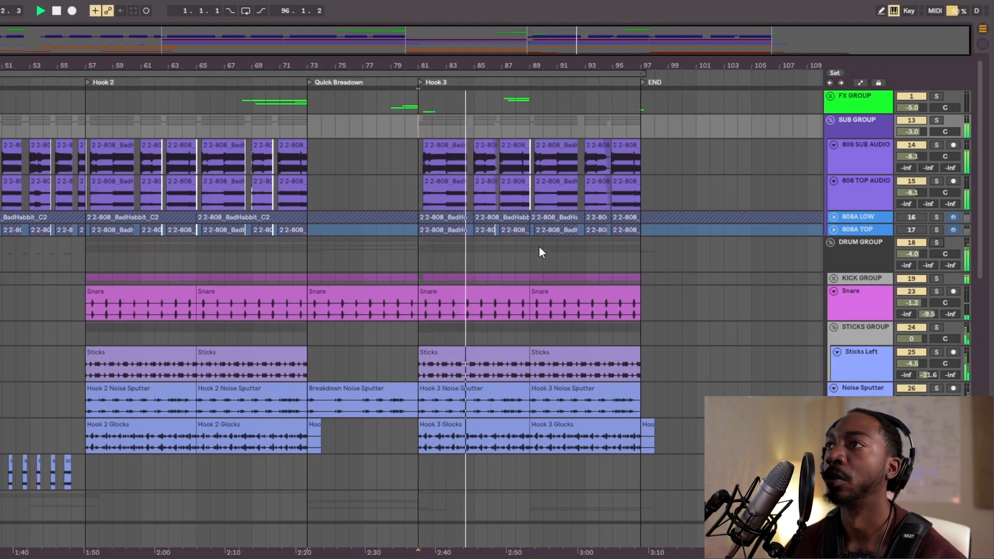
- Select the second Hook 3 Snare clip, listen to the second half of Hook 3 from bar 89, and stop playback
left_click(541, 290)
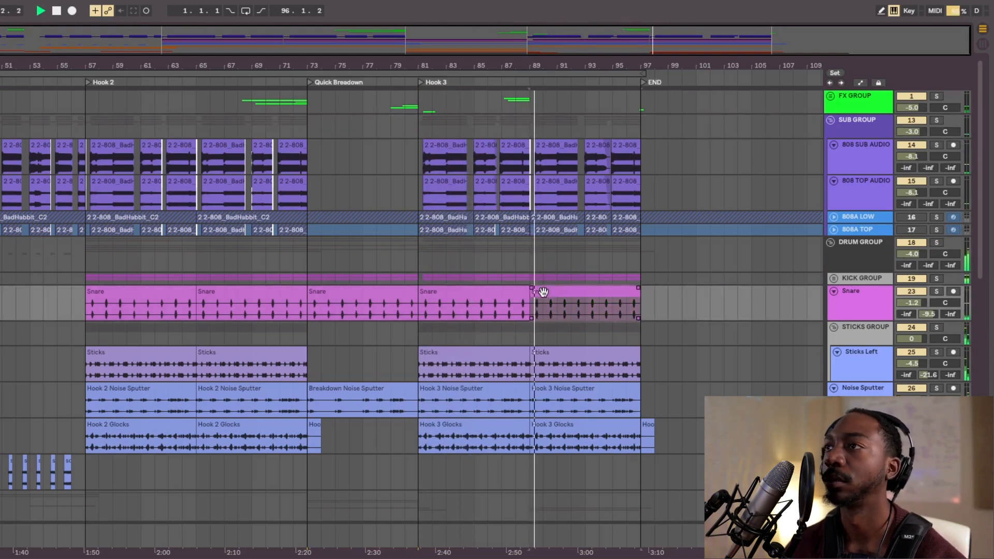
scroll(541, 291, "down", 3)
left_click(541, 293)
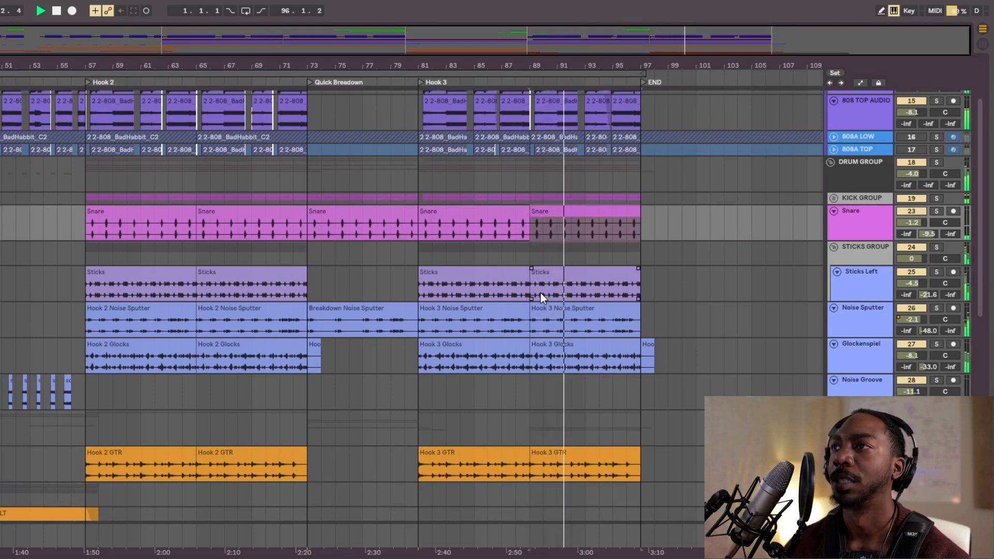
key("space")
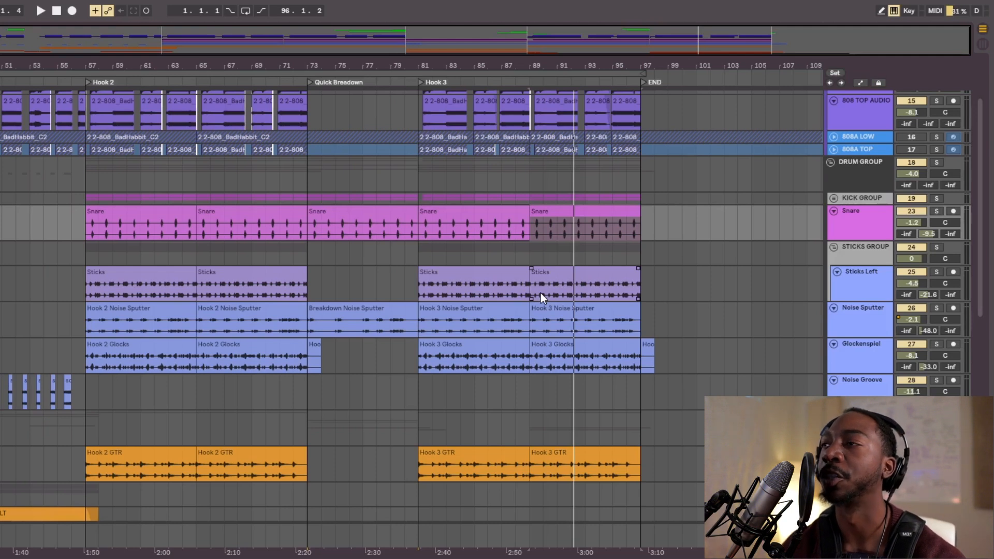
- Fold the SUB GROUP, DRUM GROUP and GTR & VOX group for a compact overview of the whole arrangement
scroll(539, 292, "down", 10)
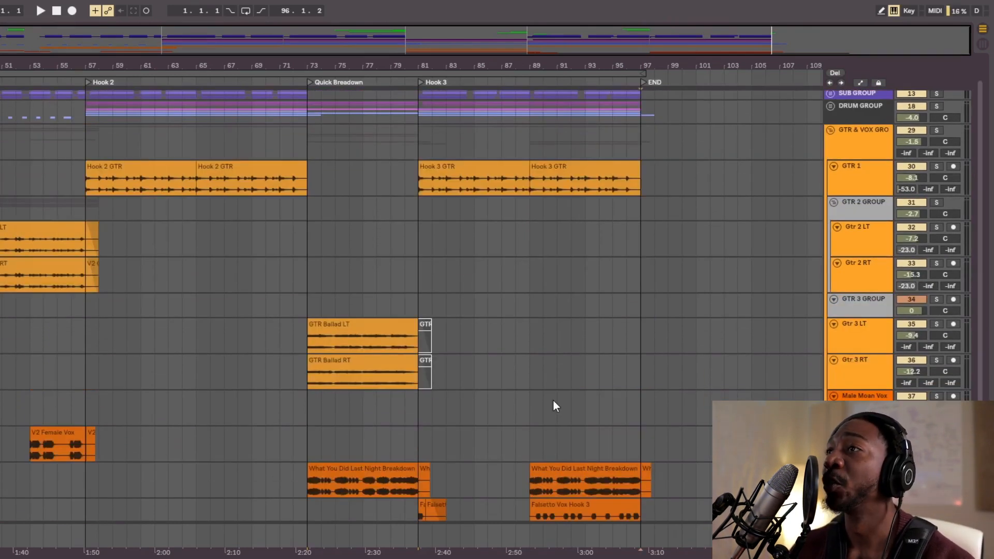
scroll(553, 406, "up", 1)
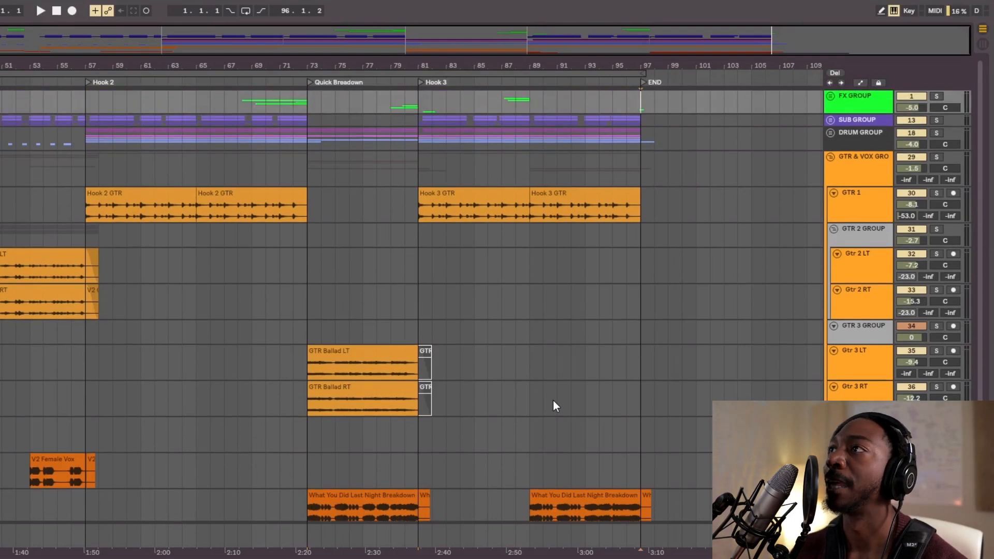
scroll(553, 406, "down", 1)
scroll(553, 401, "up", 1)
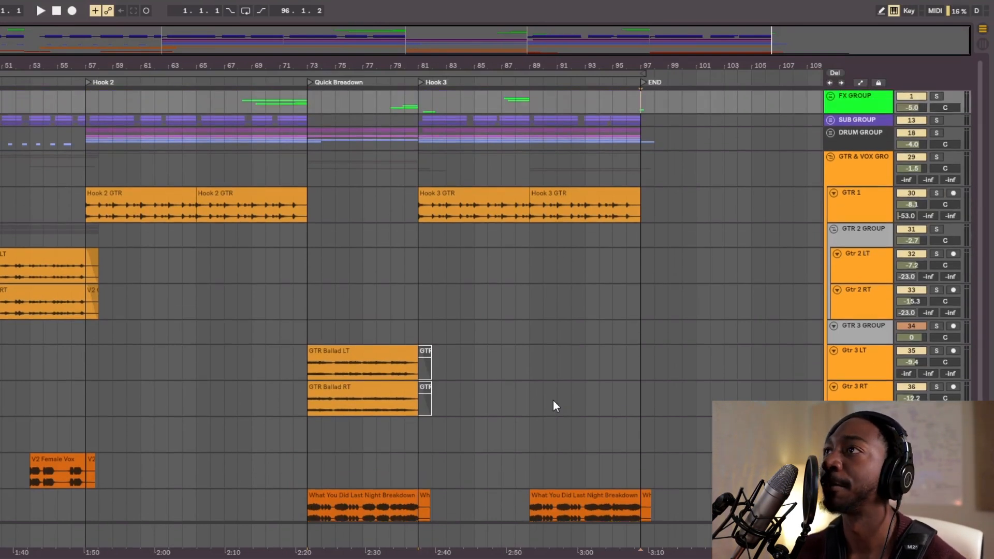
left_click(830, 156)
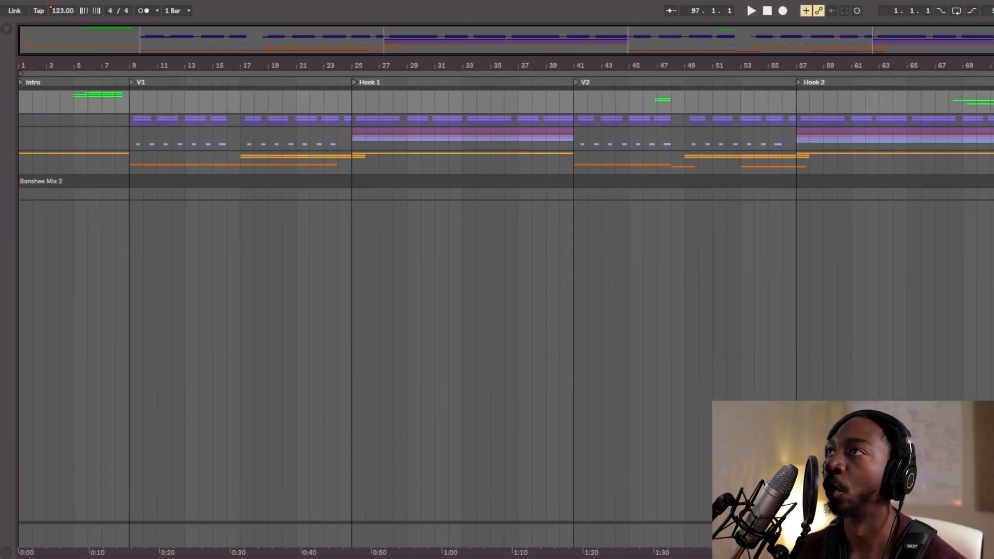